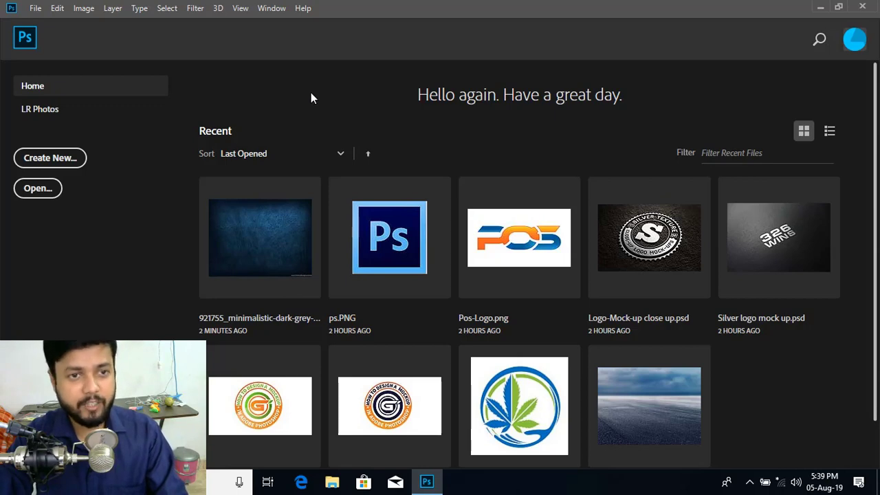
Create a blank white 1280 × 720 px document at 300 ppi.
click(30, 8)
click(48, 25)
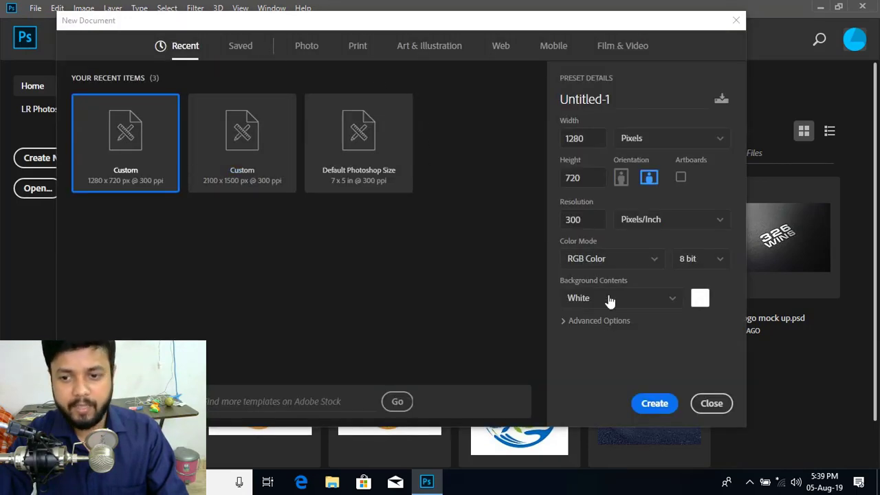
click(586, 176)
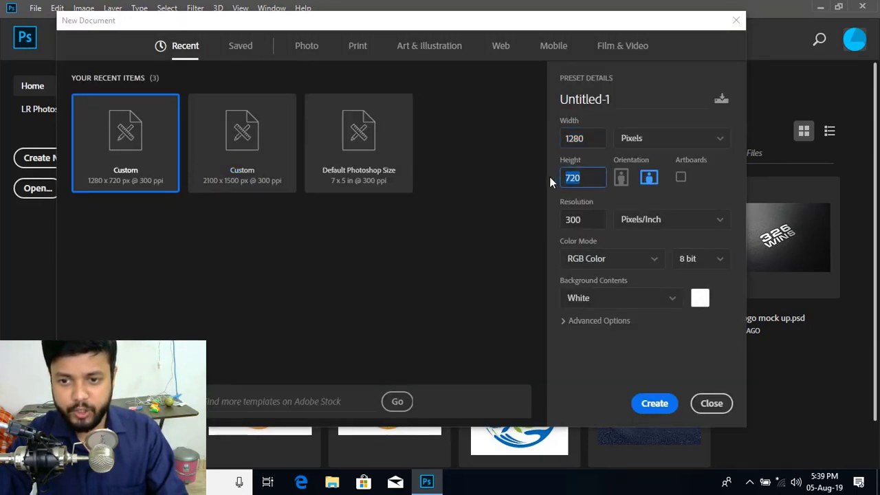
click(655, 403)
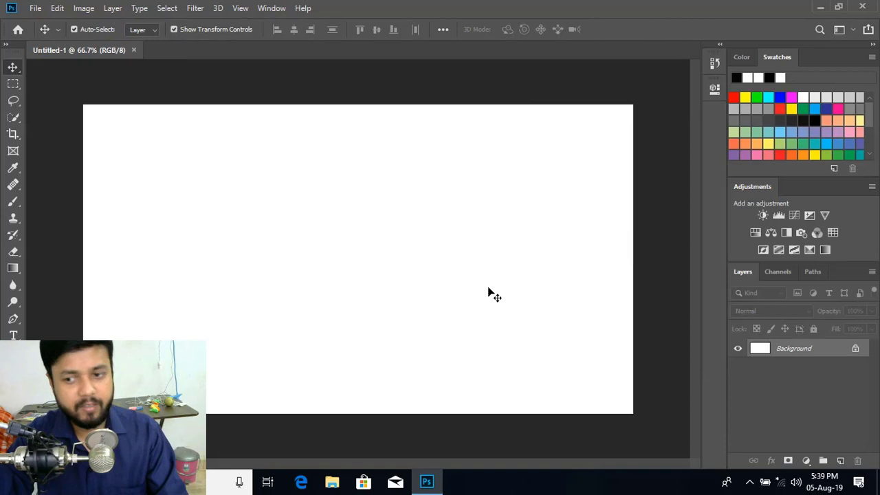
Open the dark blue cracked-texture JPG from Downloads as a second document.
click(34, 7)
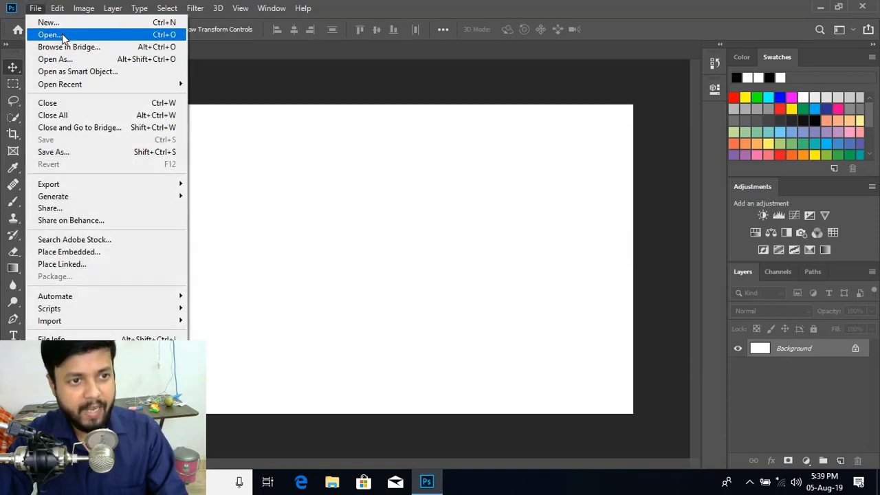
click(62, 36)
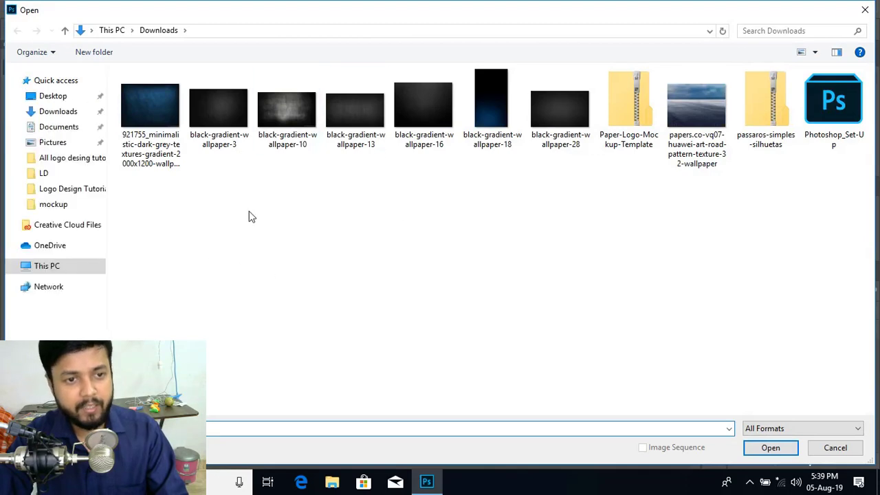
double_click(152, 114)
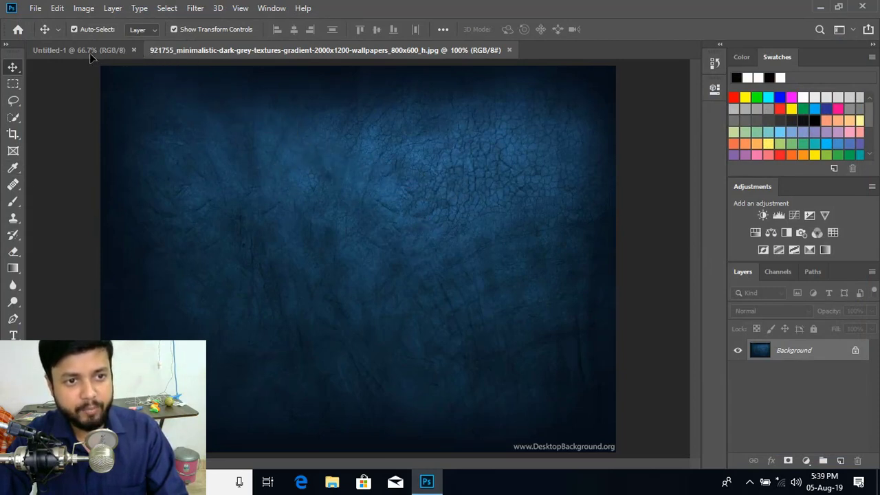
Drag the blue texture into Untitled-1, scale it to fill the canvas, and add a layer mask.
drag(89, 51, 374, 264)
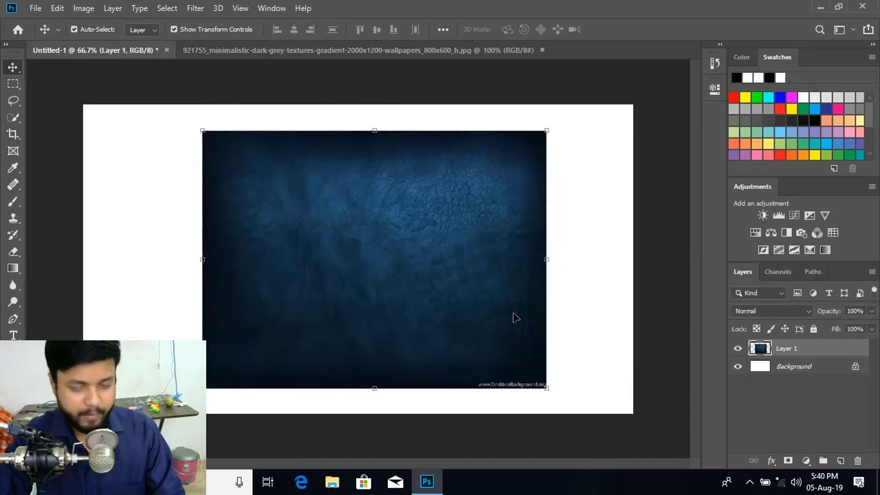
drag(548, 391, 691, 468)
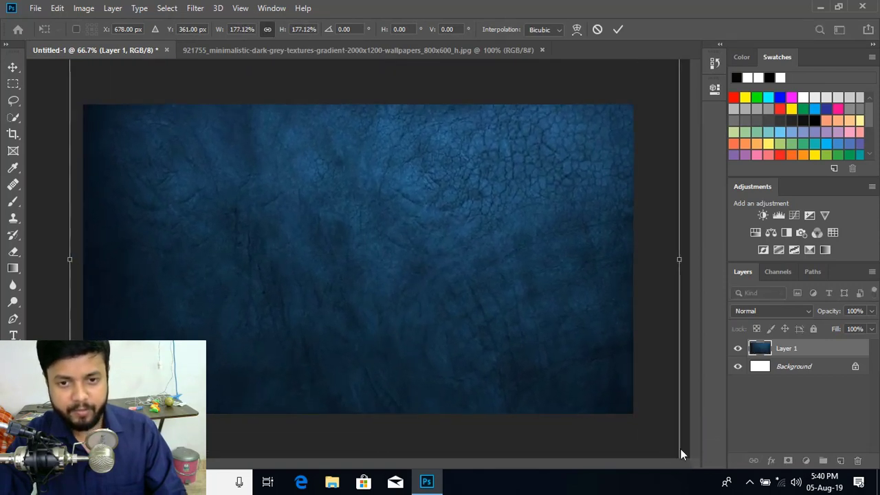
click(620, 30)
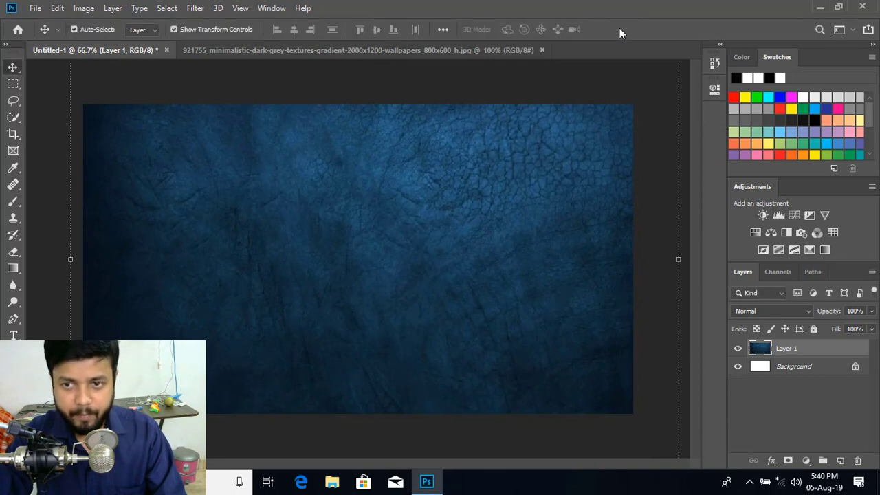
click(788, 461)
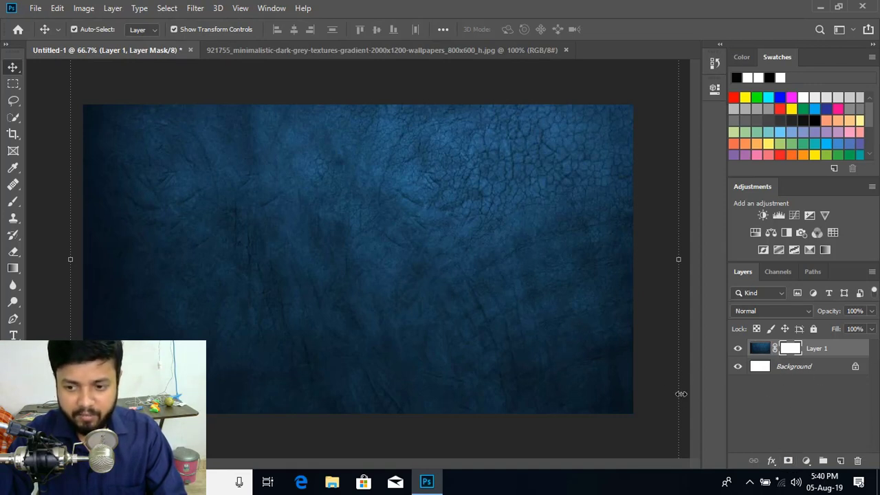
Convert the blue texture Layer 1 into a Smart Object from the Layer menu.
click(764, 348)
right_click(770, 346)
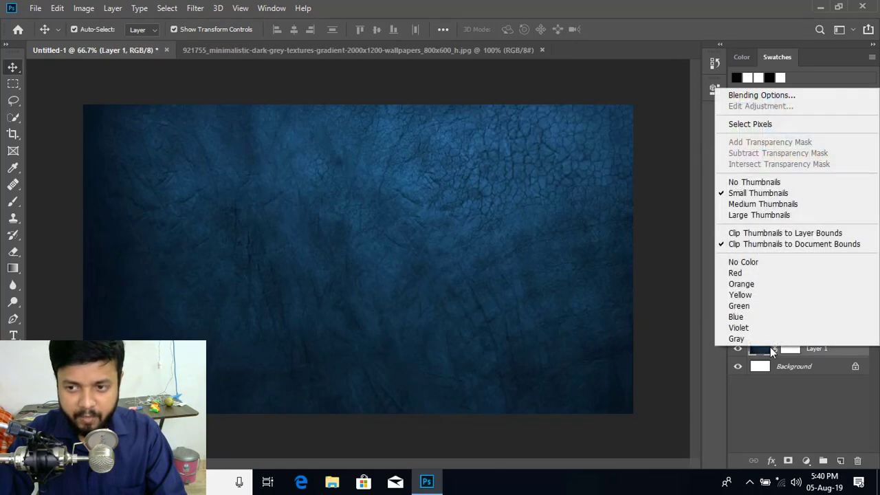
click(105, 11)
click(108, 10)
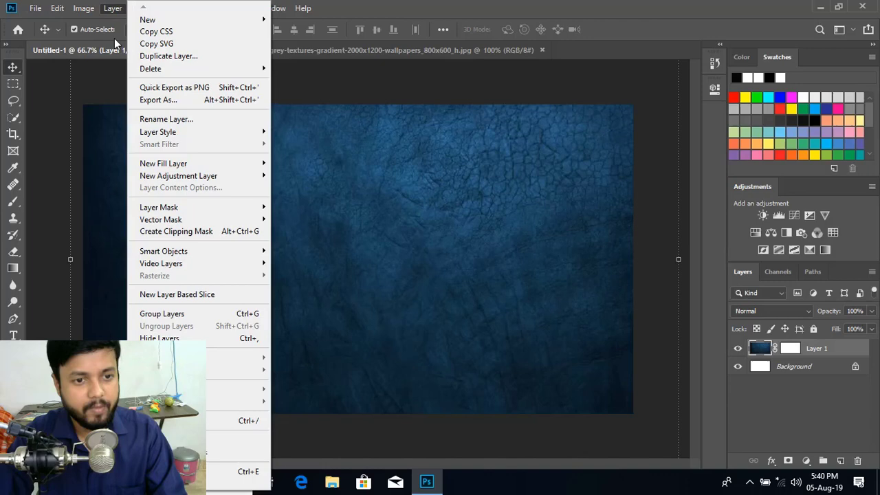
mouse_move(169, 265)
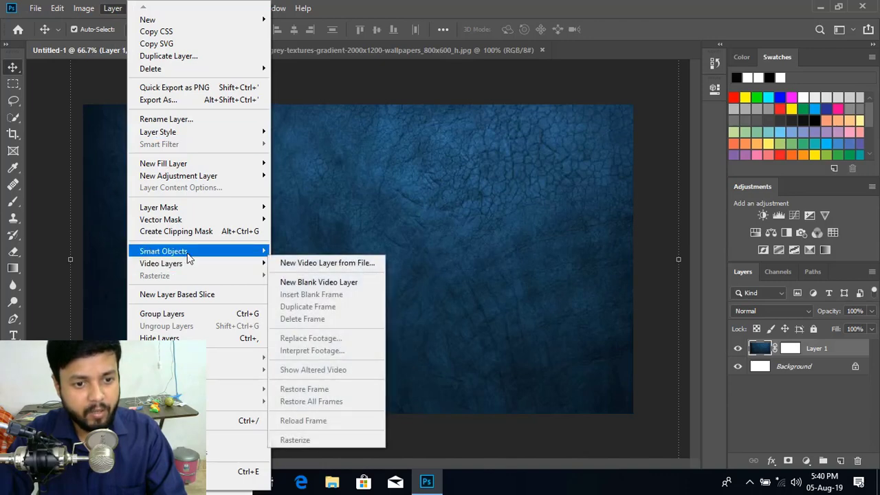
mouse_move(190, 253)
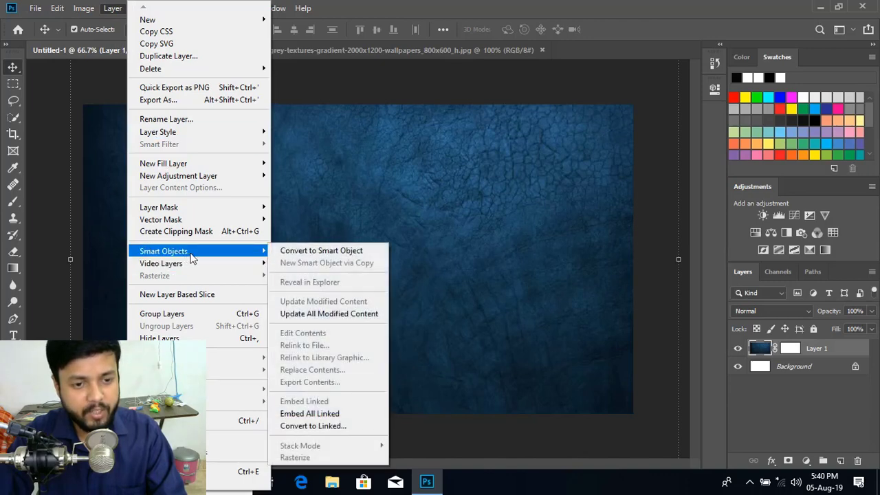
click(328, 250)
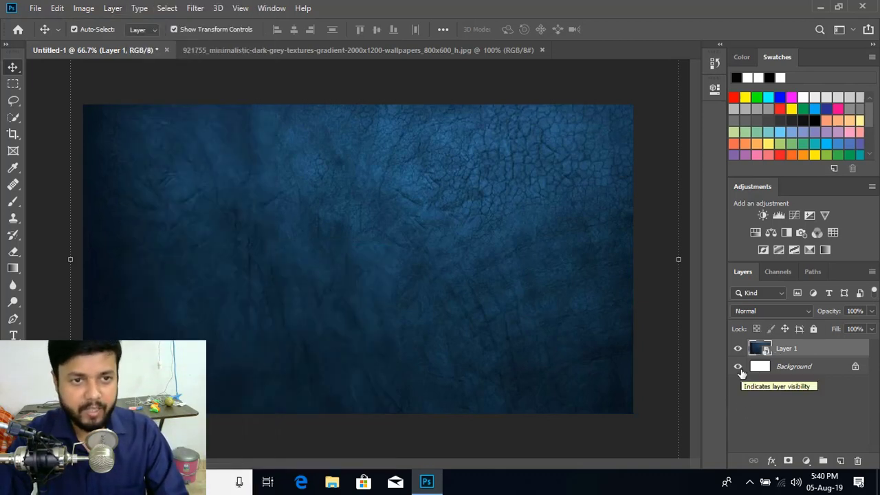
Apply an Unsharp Mask smart filter to Layer 1: Amount 37%, Radius 1.0 px, Threshold 0.
click(196, 10)
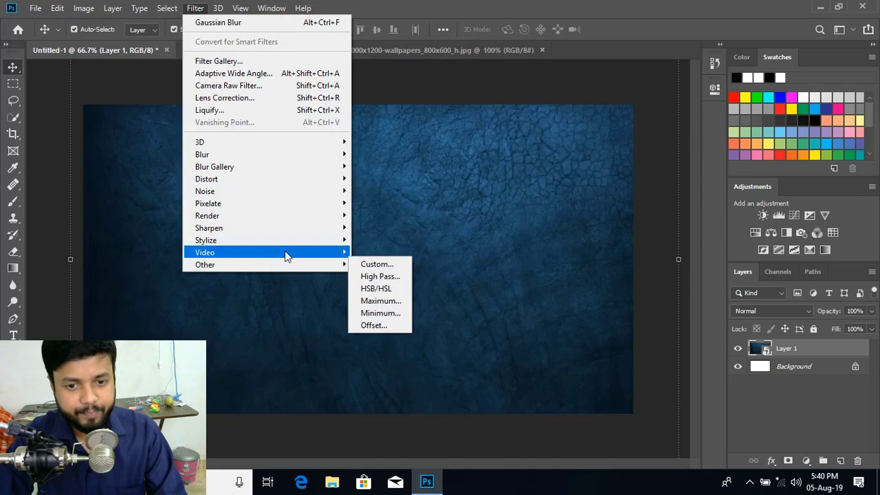
mouse_move(289, 250)
mouse_move(309, 225)
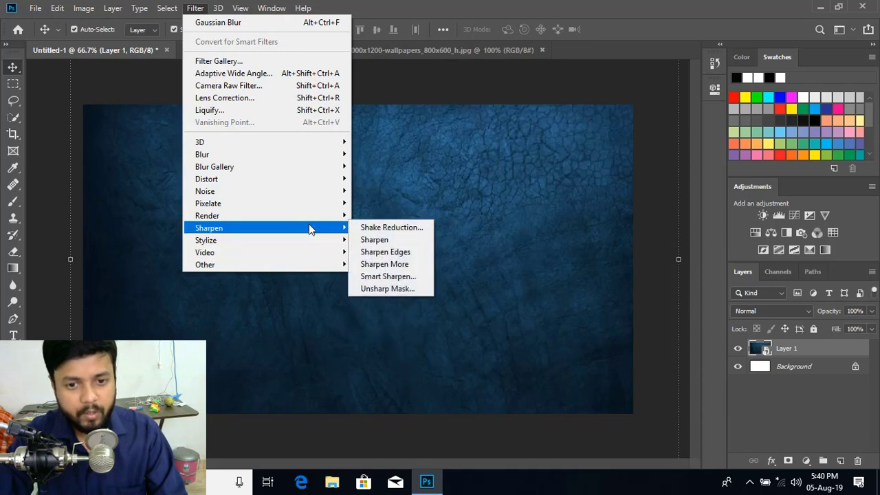
click(399, 290)
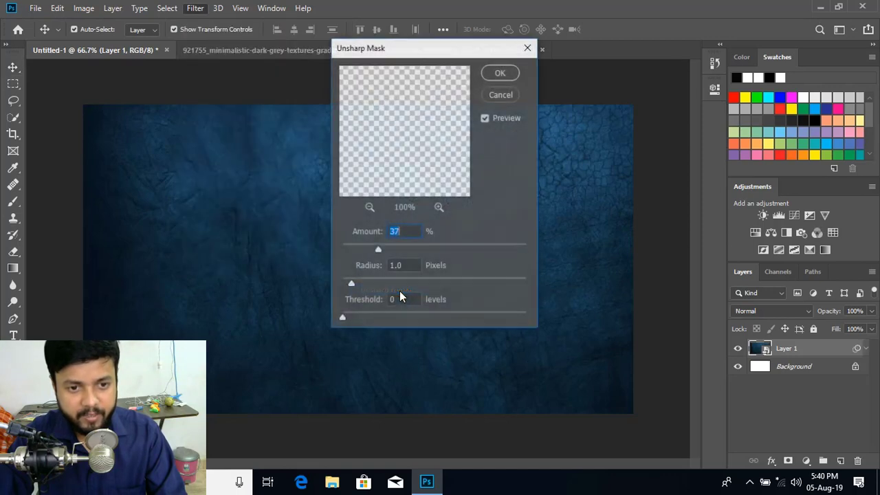
click(501, 73)
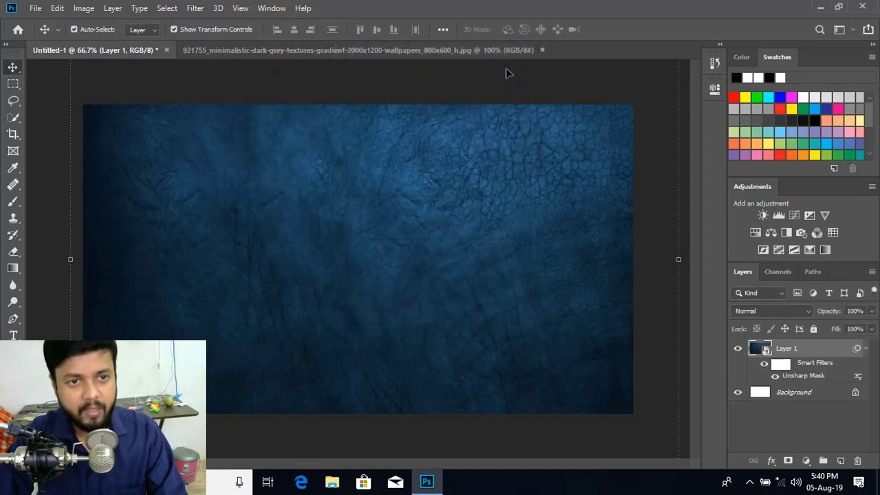
Add a Gaussian Blur smart filter with a 2.2-pixel radius to Layer 1.
click(194, 8)
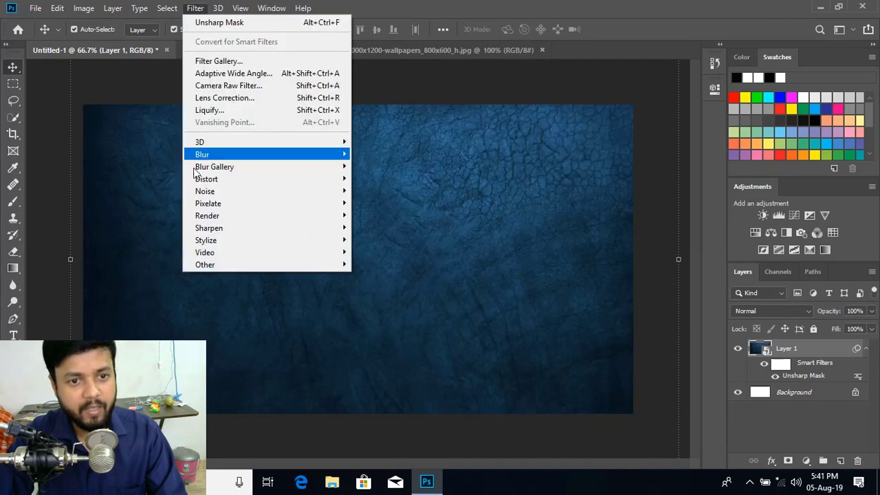
mouse_move(324, 157)
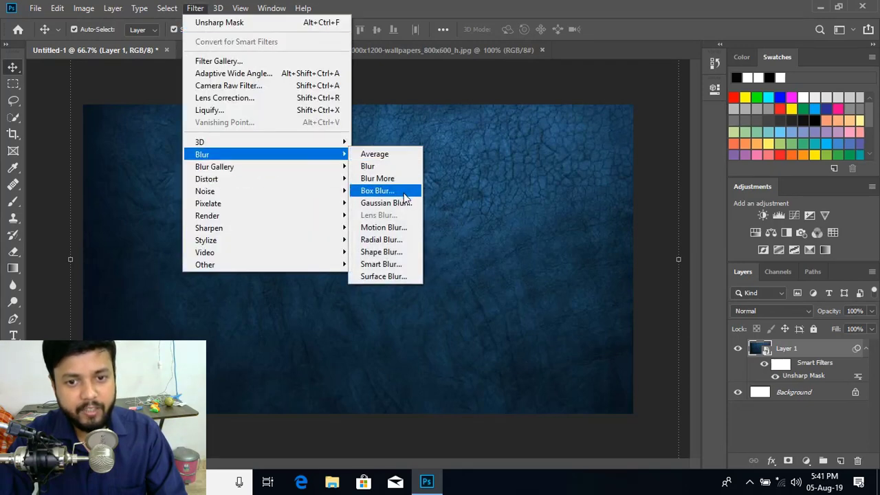
click(406, 207)
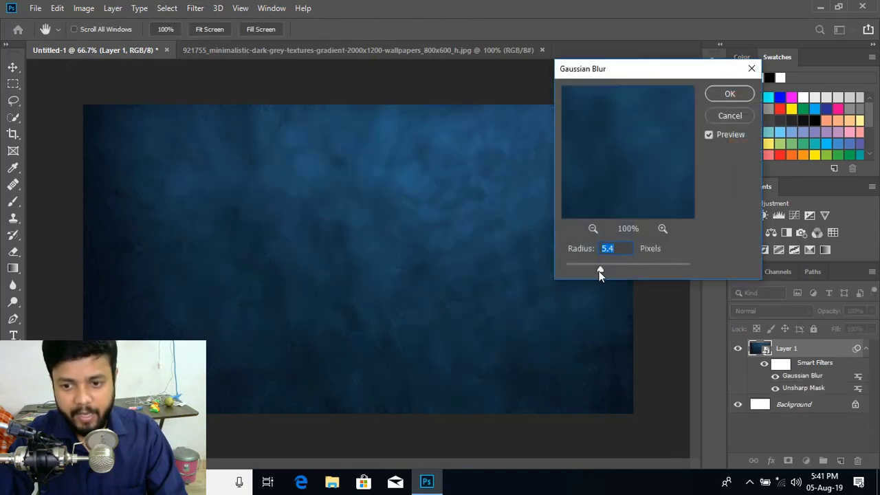
drag(600, 273, 598, 273)
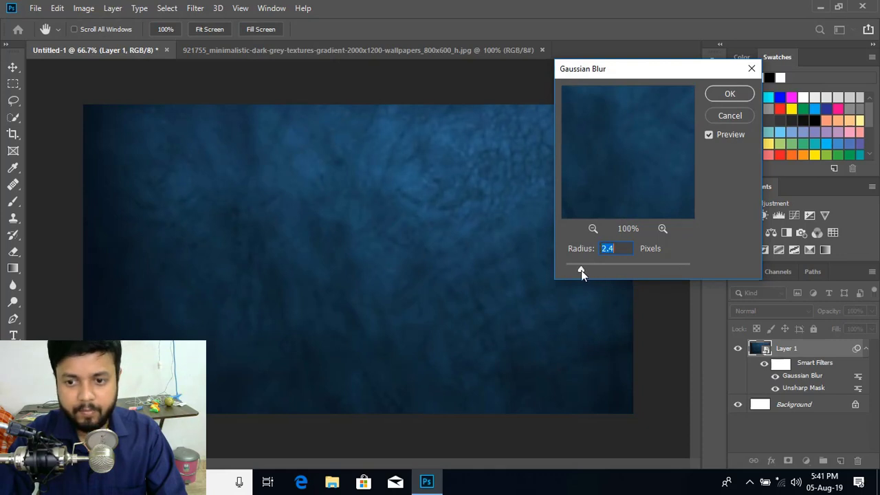
drag(581, 270, 580, 270)
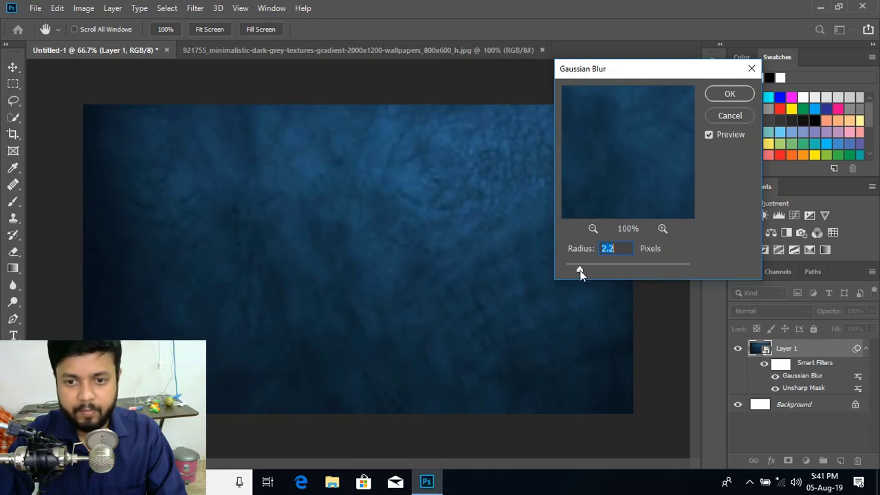
click(729, 94)
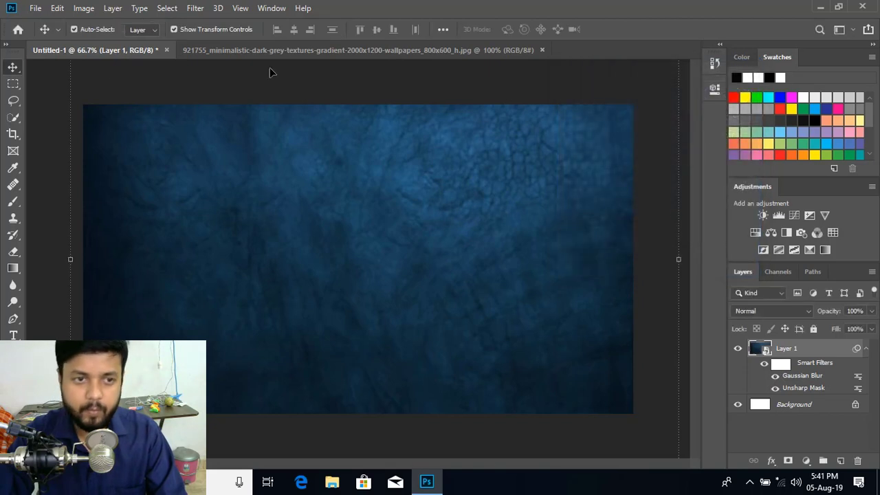
Draw a white 1184 × 620 px rectangle leaving a thin blue texture border.
click(164, 83)
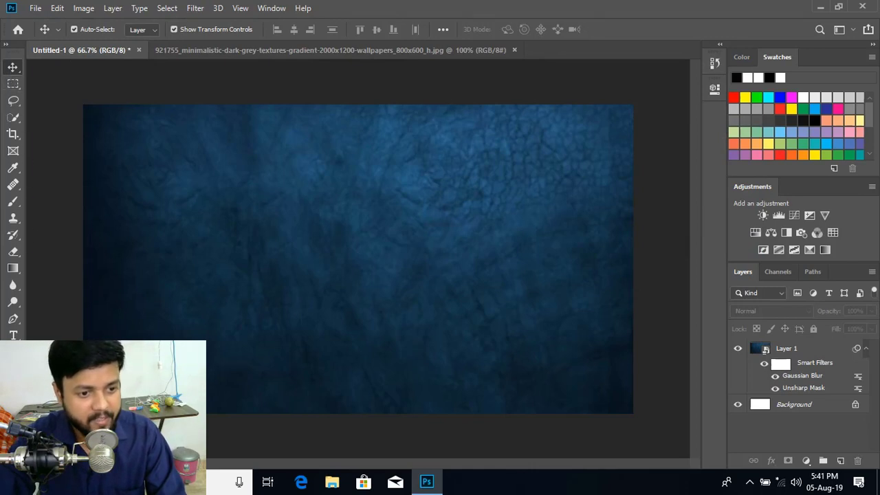
key(u)
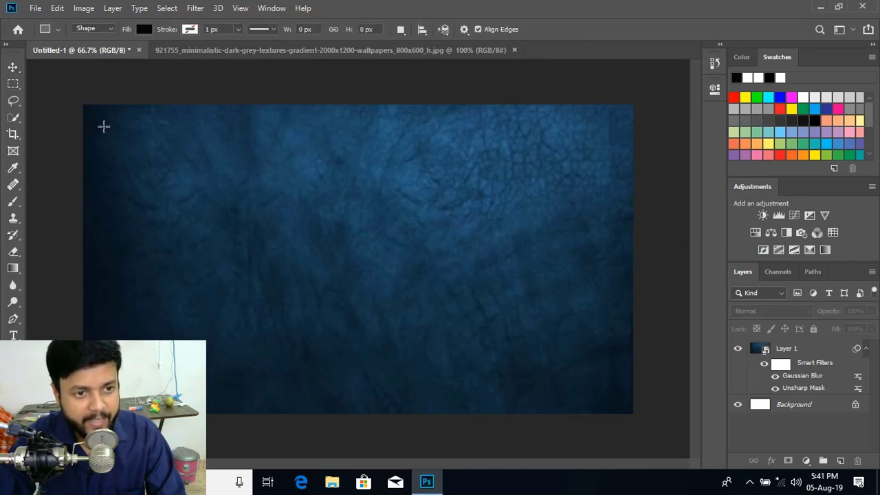
drag(103, 125, 613, 392)
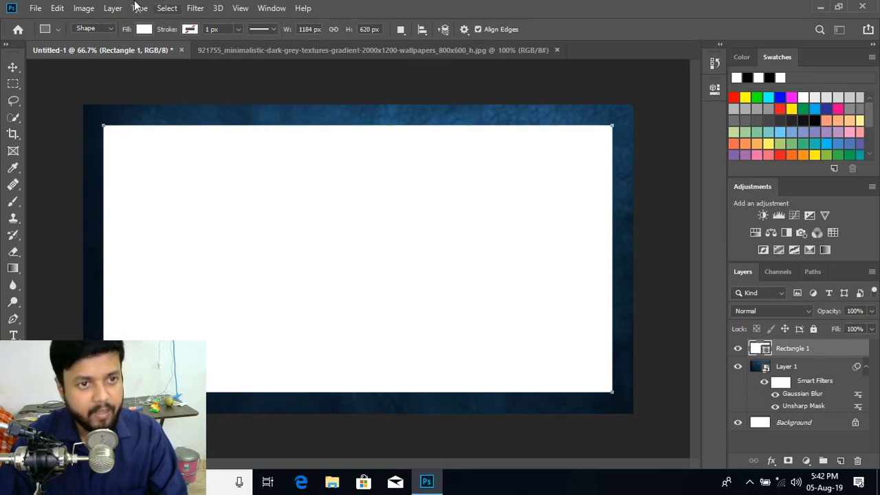
Convert the Rectangle 1 shape layer into a Smart Object.
click(113, 8)
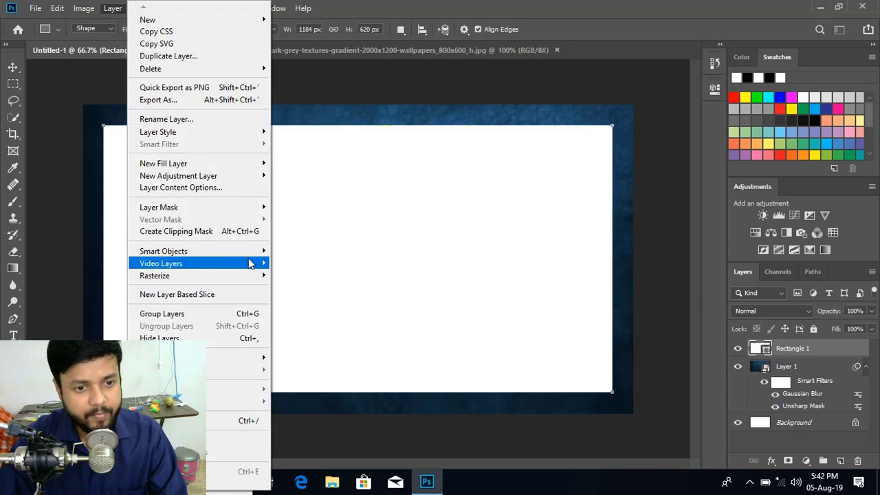
mouse_move(253, 252)
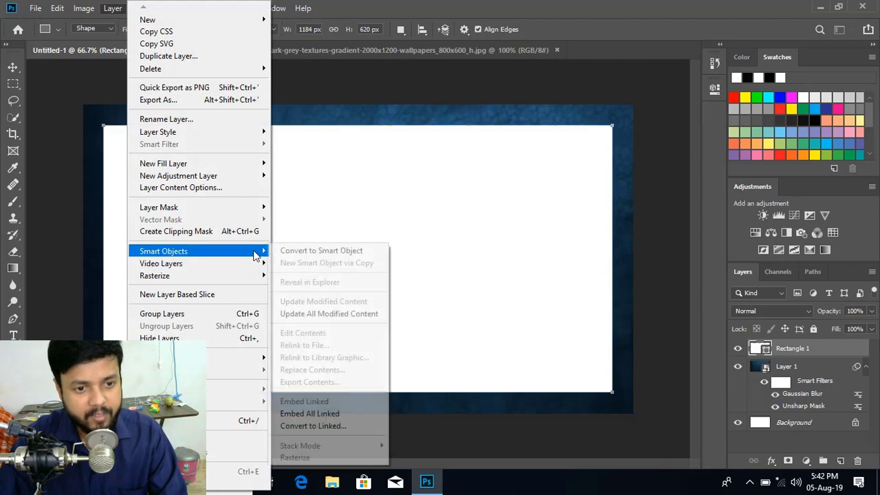
click(325, 252)
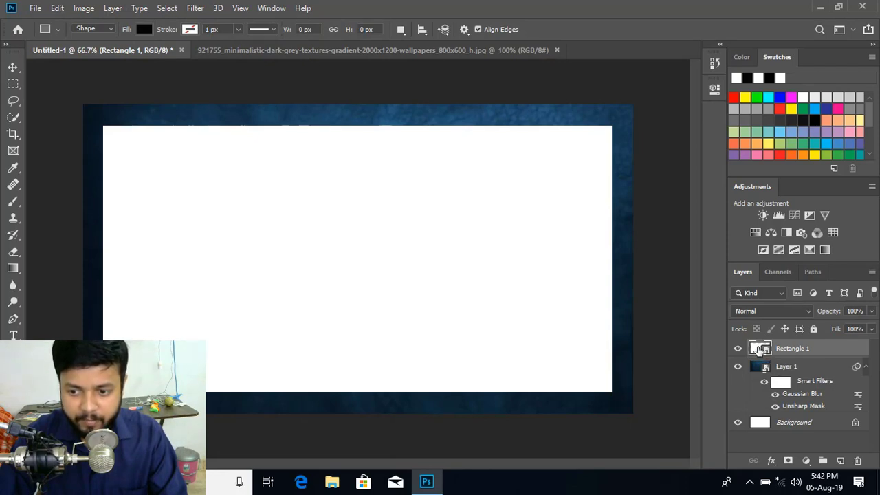
Open Rectangle 1's smart object contents as the Rectangle 1.psb document.
double_click(760, 350)
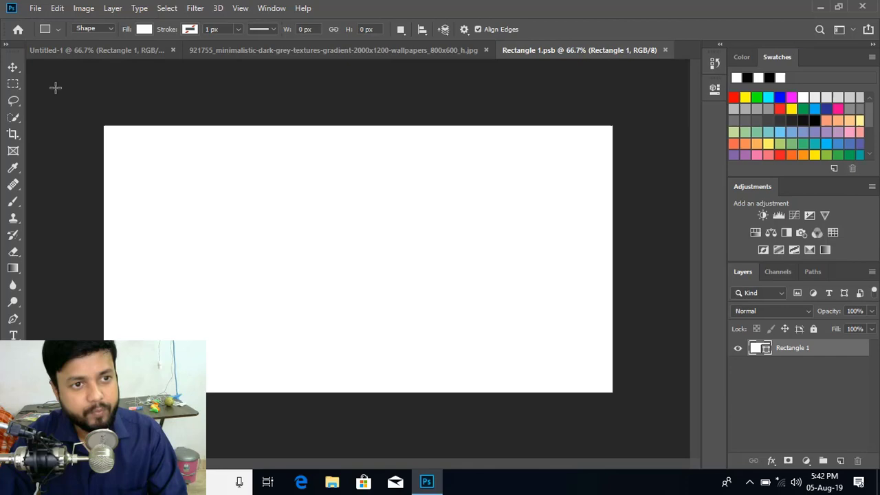
click(35, 12)
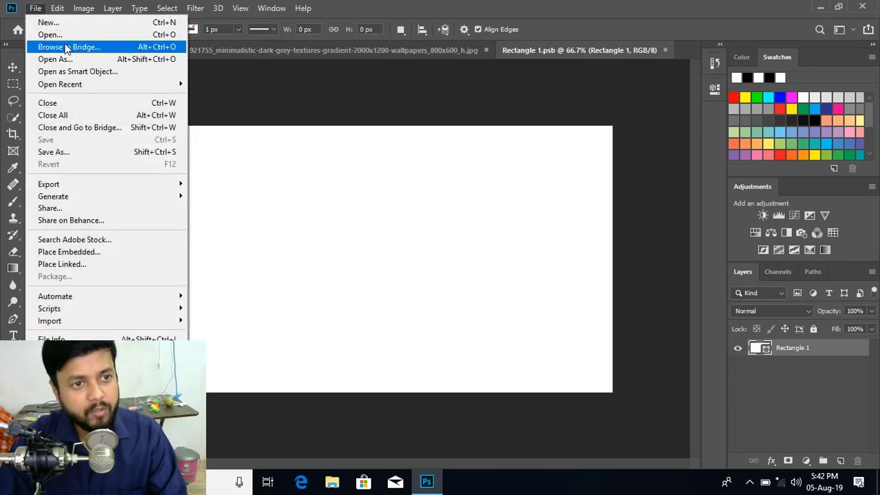
Open the HOW-TO-DESIGN-A-MOCKUP-2 logo file from the Desktop.
click(50, 35)
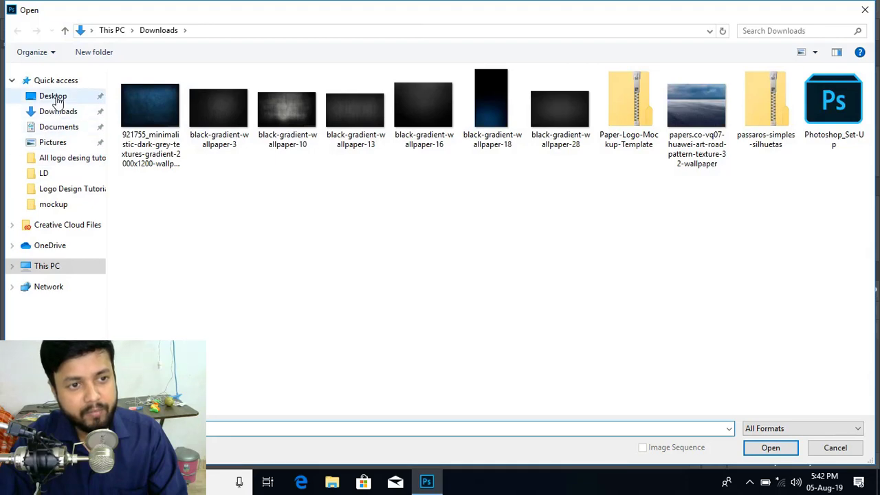
click(53, 97)
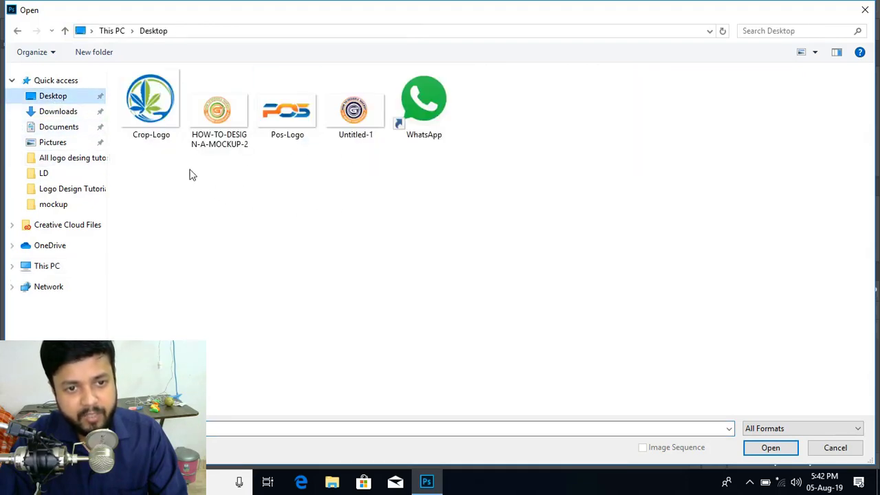
double_click(210, 134)
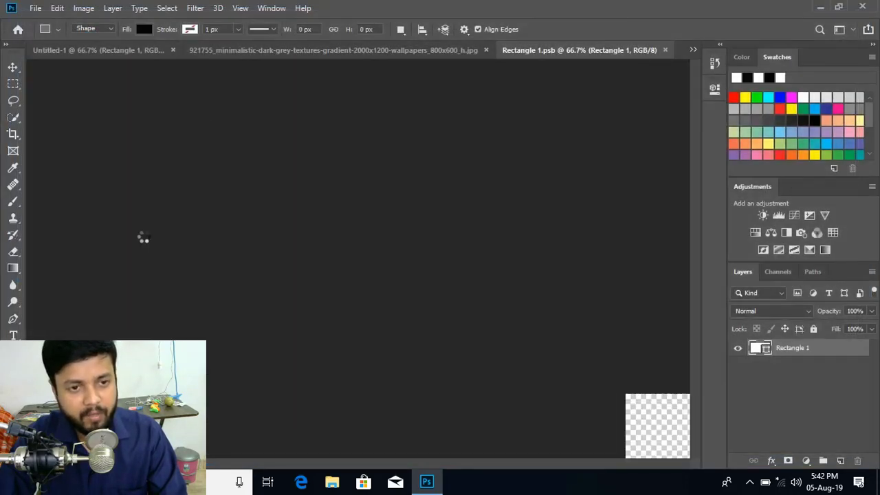
Place the logo in Rectangle 1.psb, scaled to about 81% and centred.
key(v)
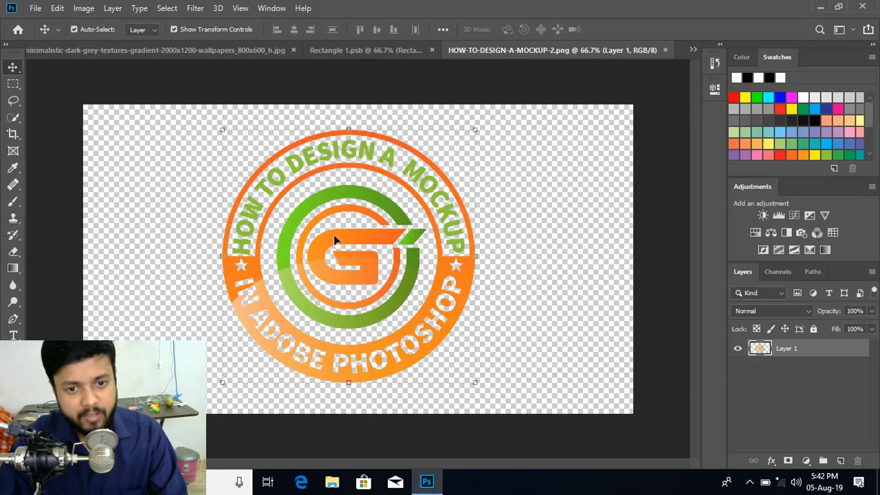
drag(368, 198, 397, 237)
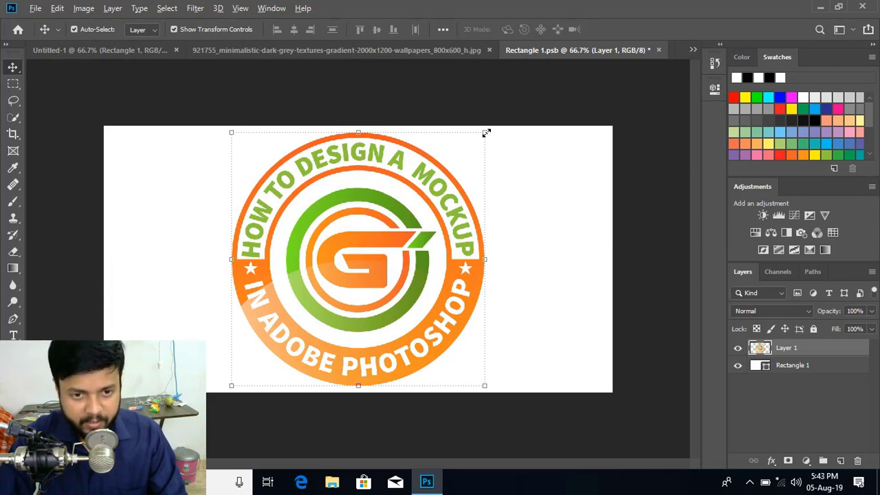
drag(486, 133, 472, 147)
drag(389, 217, 389, 212)
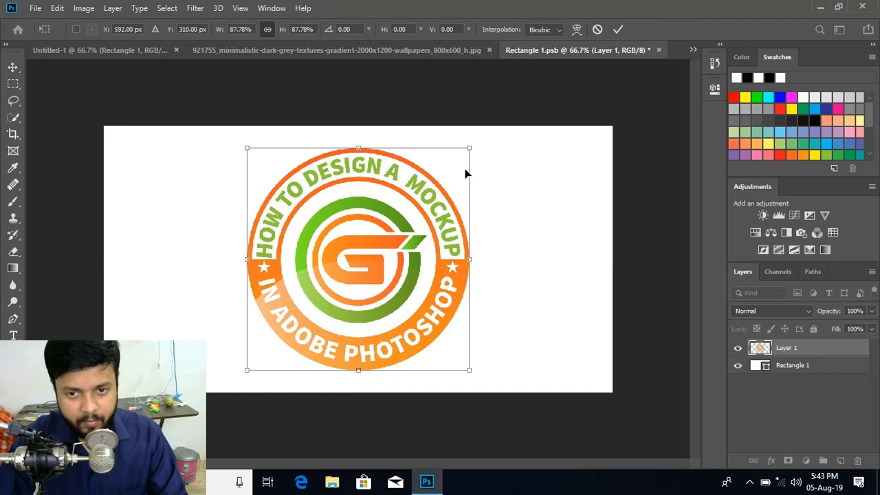
drag(469, 148, 461, 157)
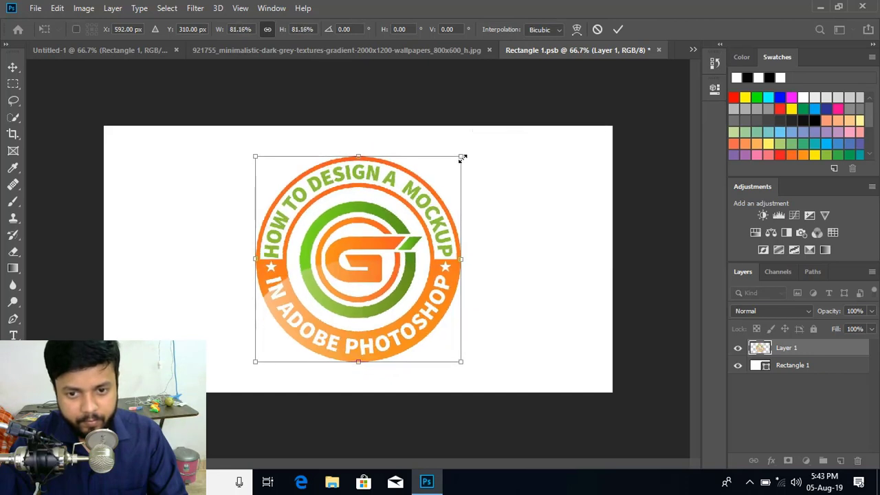
click(618, 29)
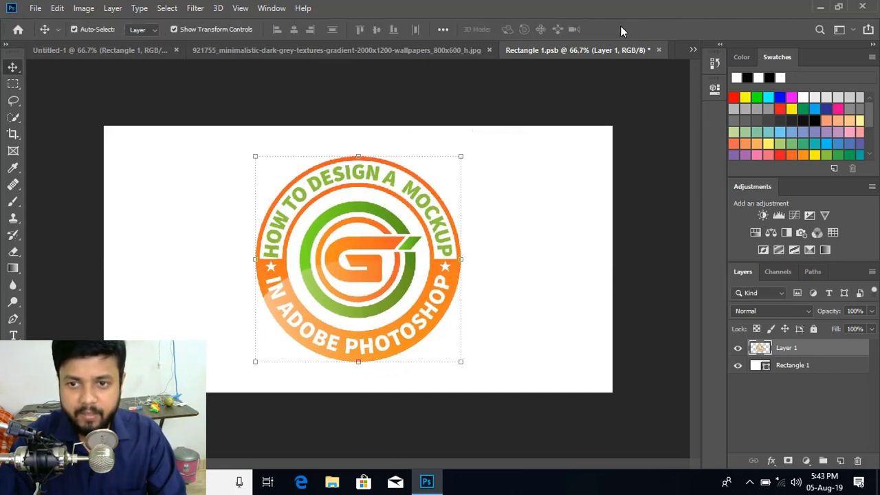
Close Rectangle 1.psb, saving the smart object so the logo appears in Untitled-1.
click(658, 49)
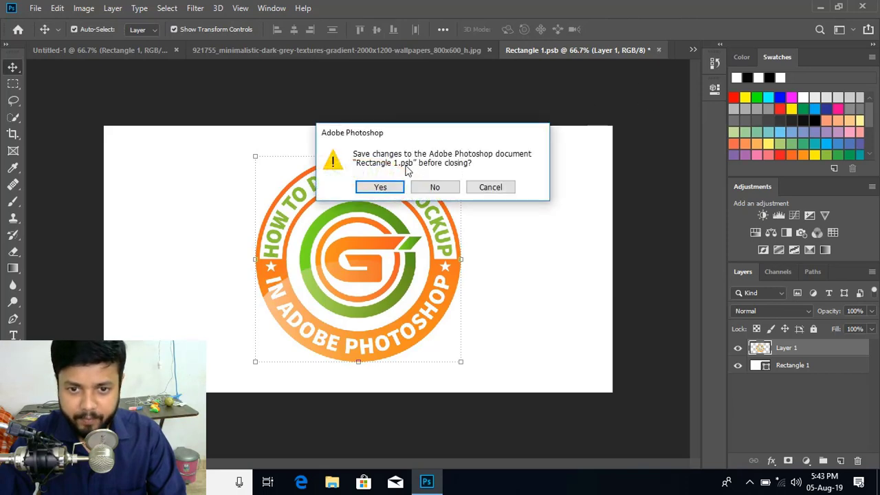
click(380, 187)
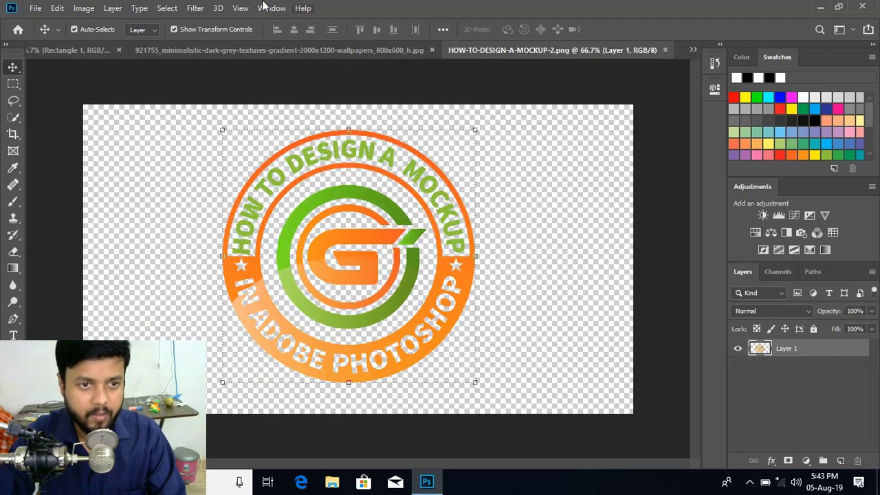
click(72, 51)
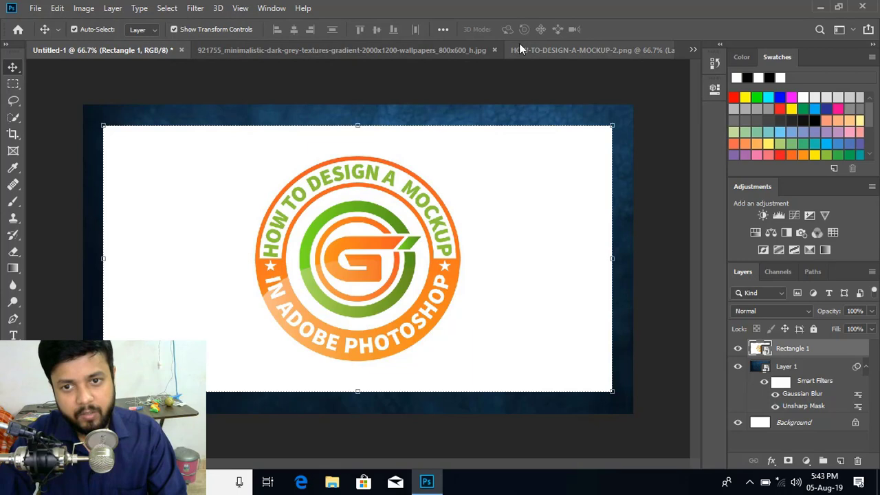
Close the dark texture JPG and the logo PNG, leaving only Untitled-1 open.
click(435, 49)
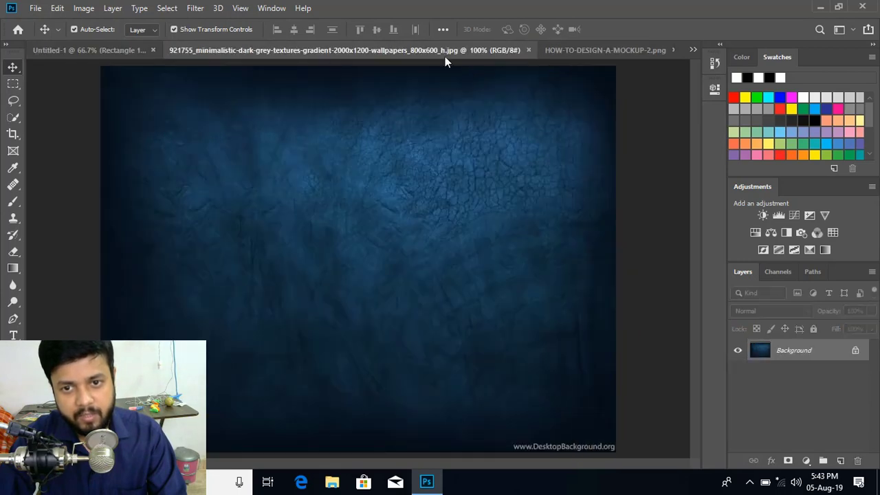
click(529, 50)
click(375, 49)
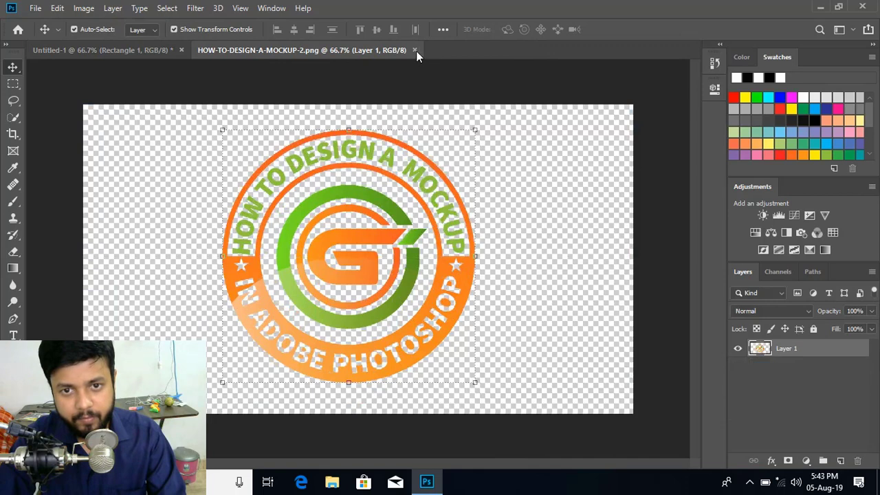
click(415, 50)
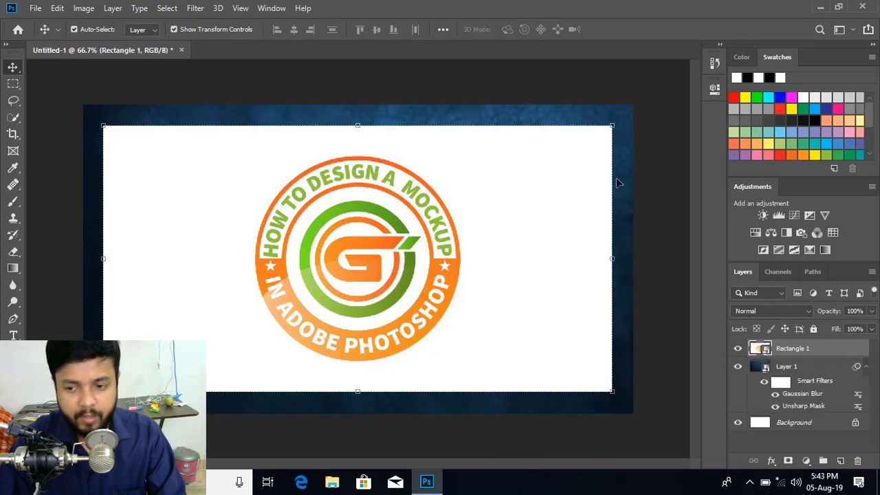
Delete the white Rectangle 1 layer inside Rectangle 1.psb and save the smart object.
double_click(759, 349)
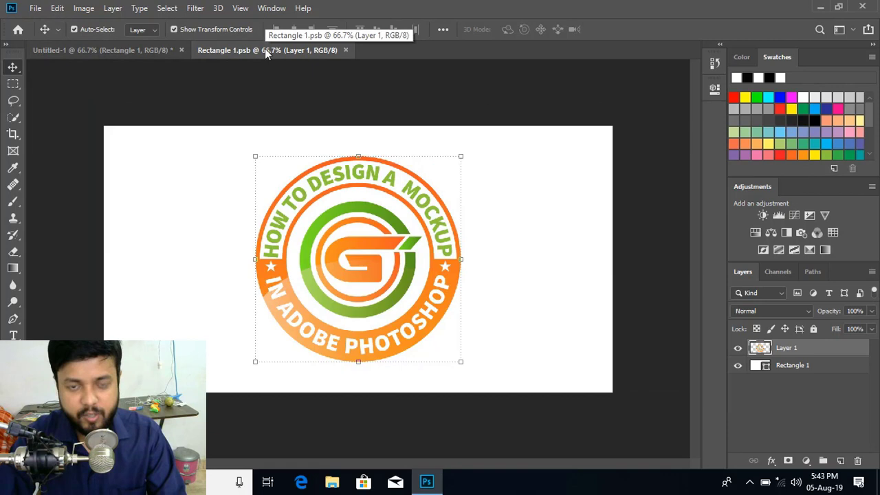
click(805, 369)
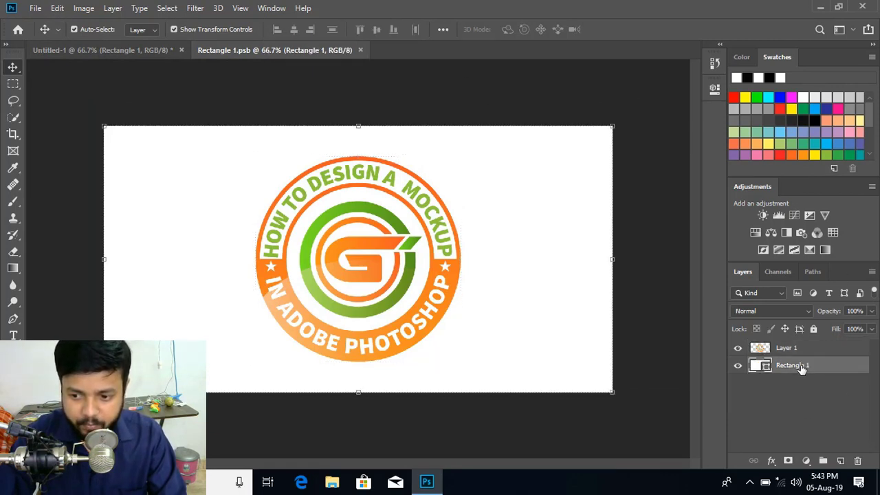
click(858, 462)
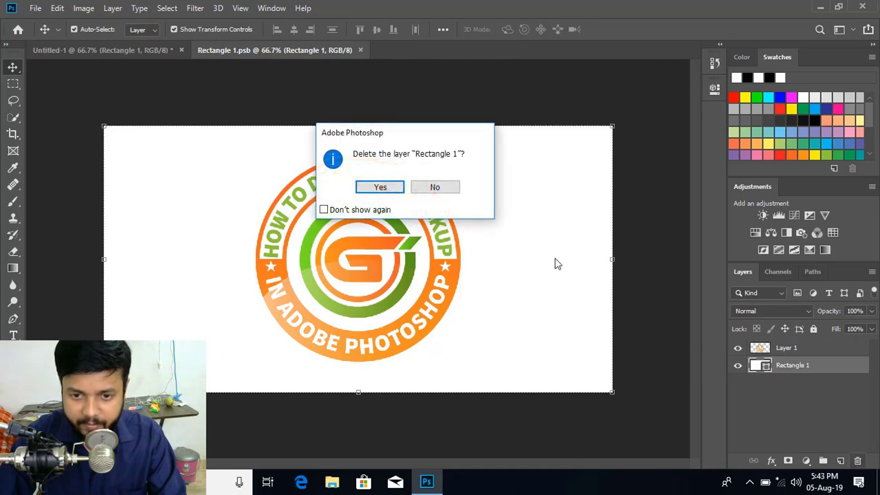
click(384, 189)
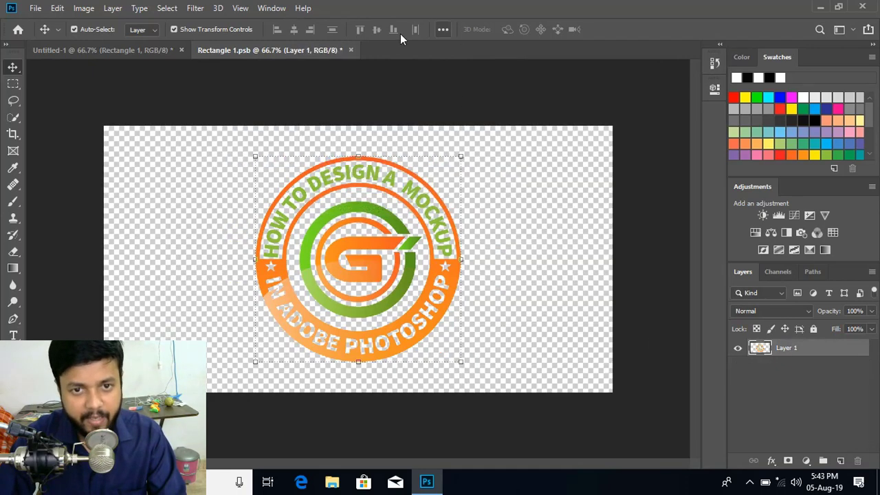
click(351, 50)
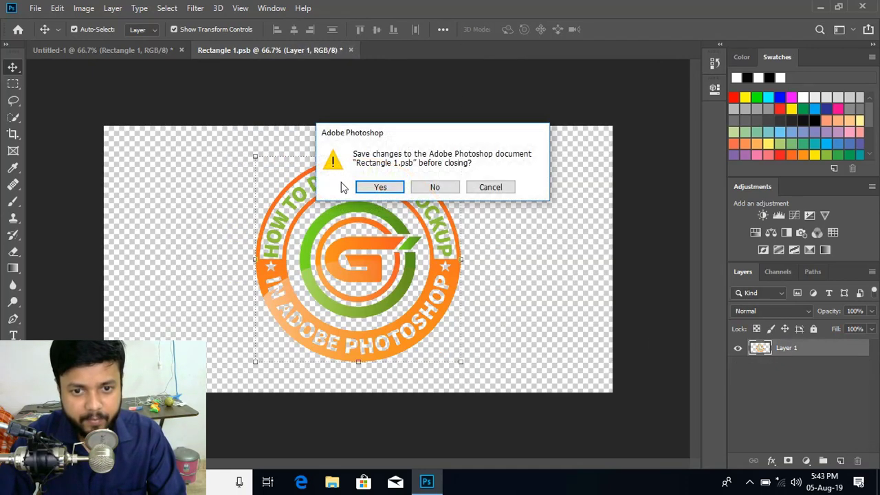
click(382, 187)
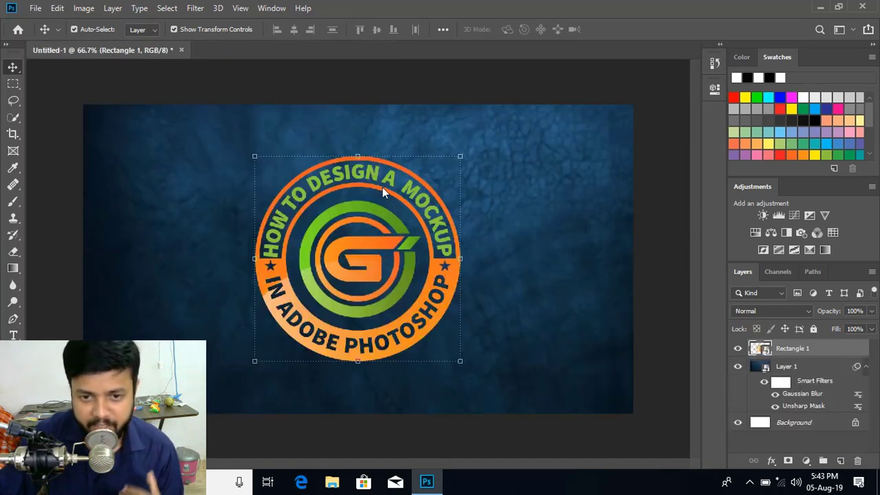
Select the Rectangle 1 logo layer and bring up its context menu for Blending Options.
click(485, 81)
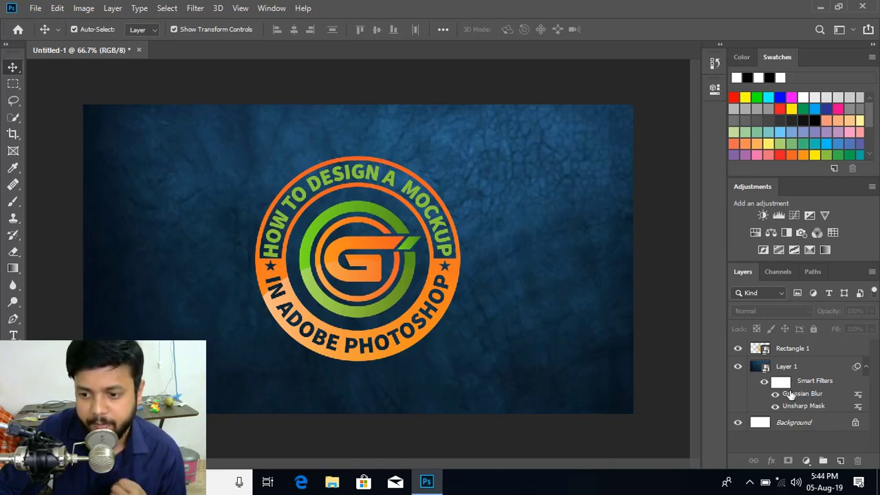
click(795, 352)
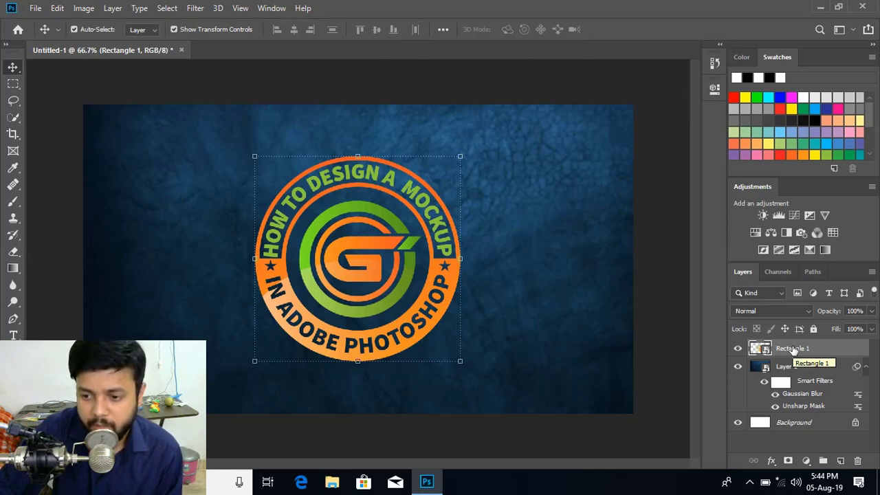
right_click(794, 350)
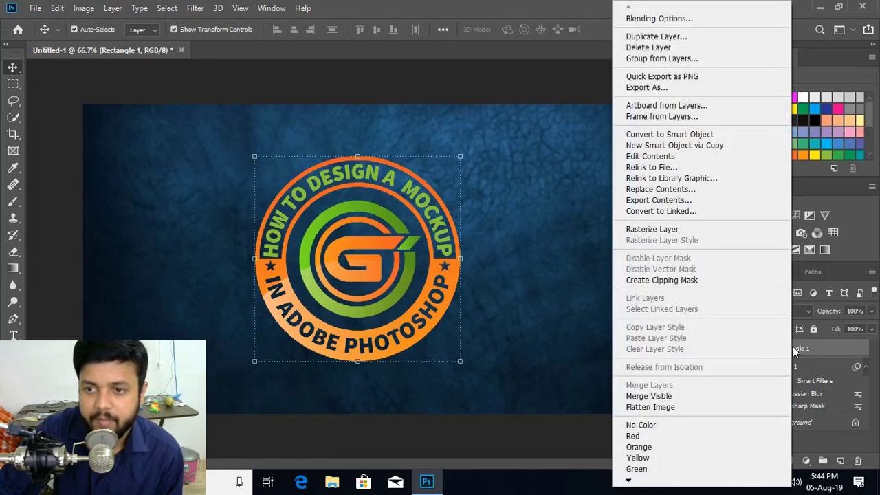
Open Blending Options for Rectangle 1 and enable Bevel & Emboss and Inner Shadow.
click(692, 21)
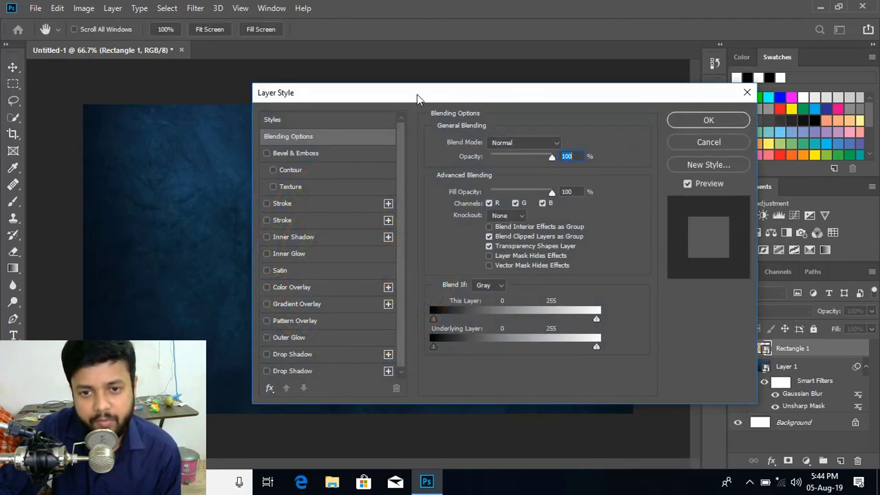
drag(417, 100, 706, 83)
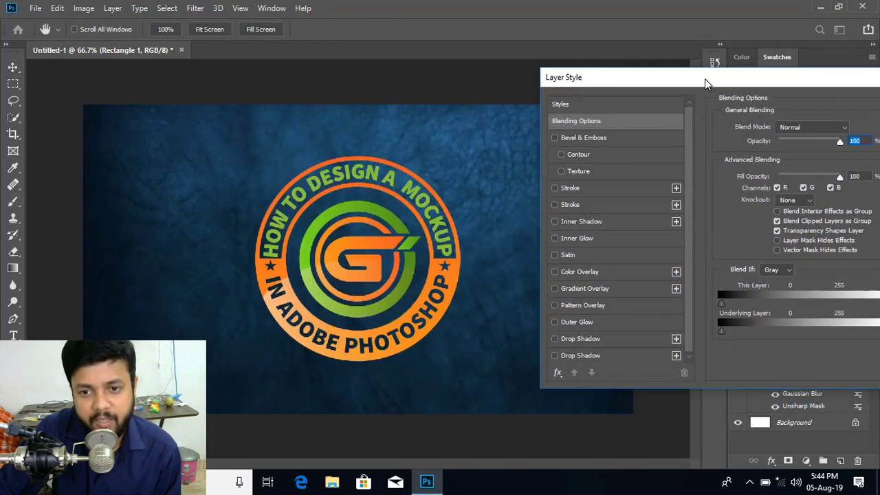
drag(577, 82, 612, 83)
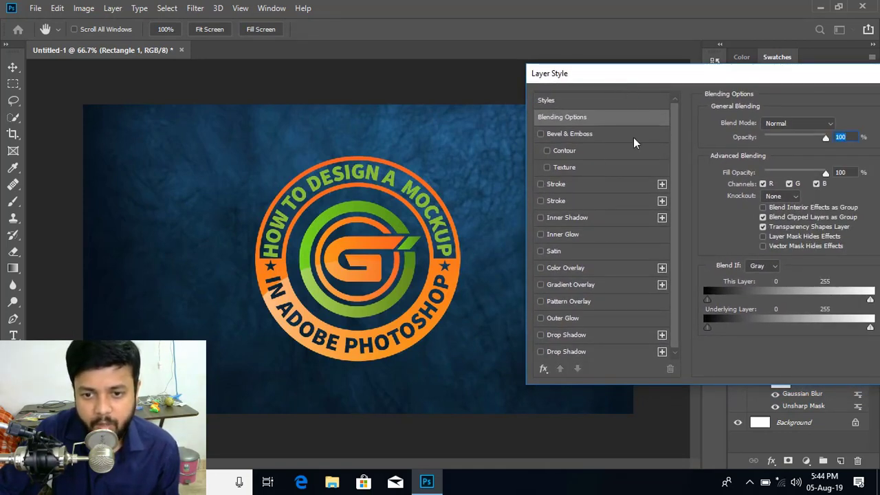
click(540, 134)
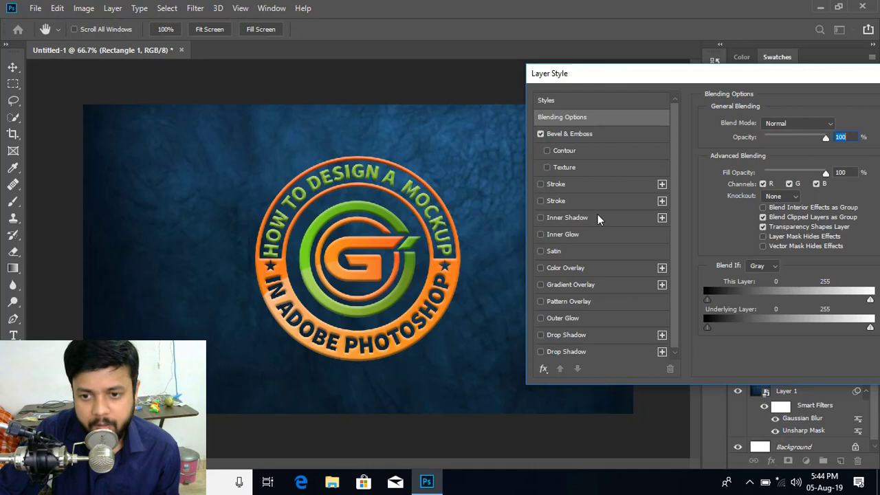
click(540, 218)
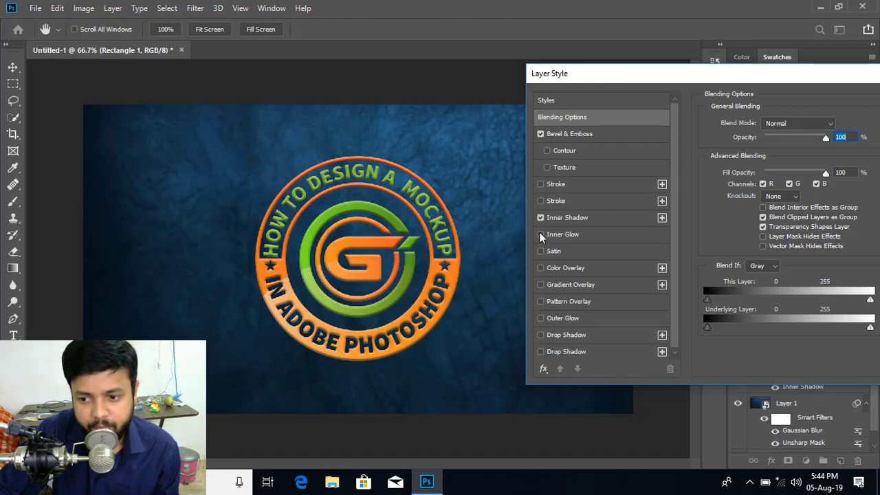
mouse_move(626, 71)
mouse_down()
mouse_move(490, 4)
mouse_move(625, 84)
mouse_up()
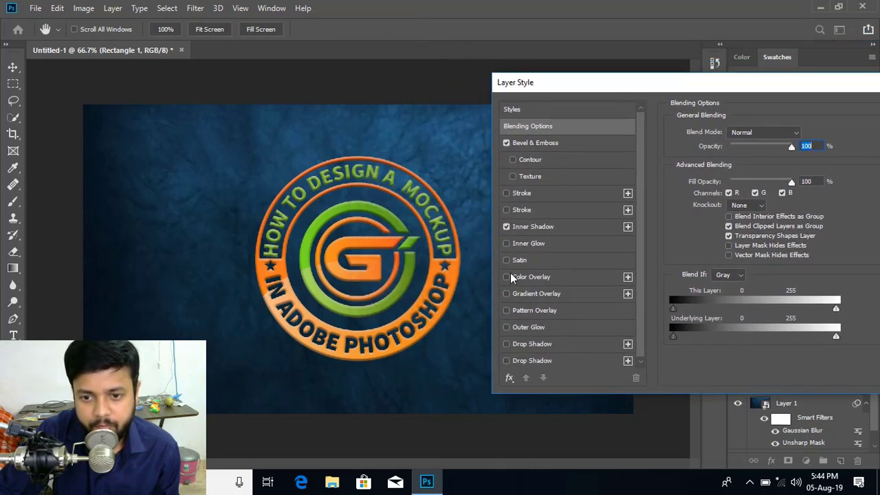
Add Inner Glow, a grey Color Overlay and two Drop Shadows, then apply the style.
click(507, 244)
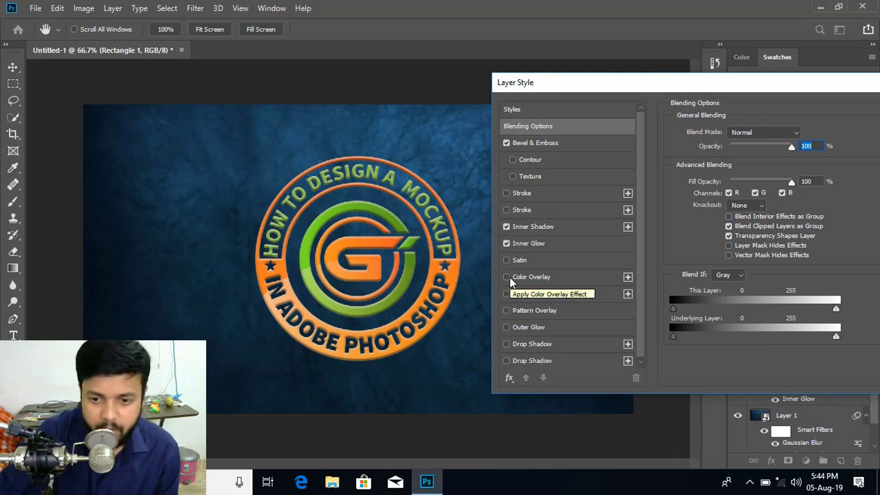
click(507, 276)
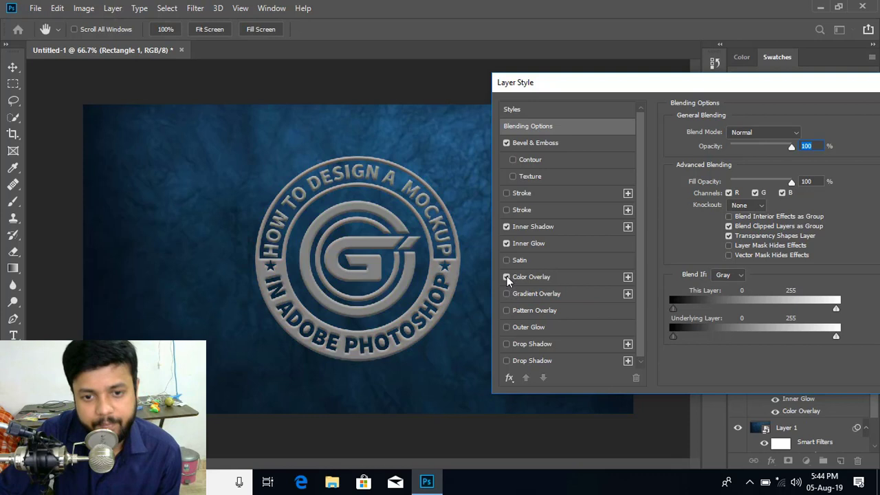
scroll(583, 272, down, 1)
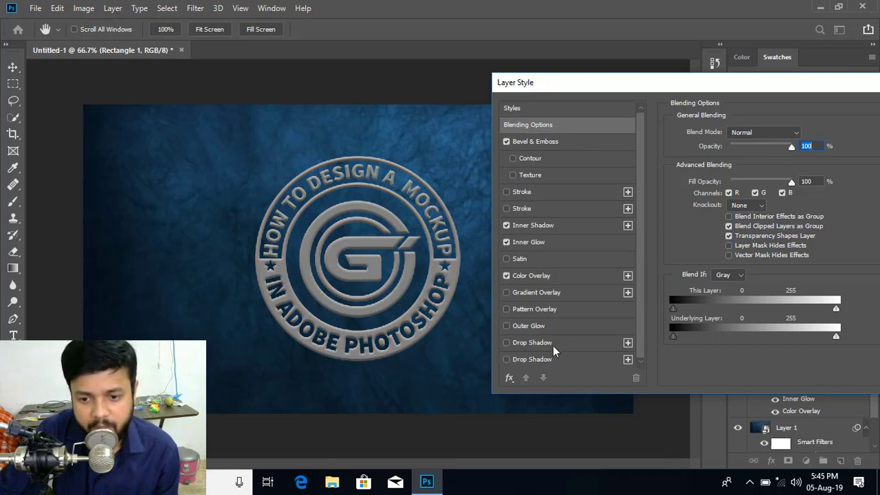
click(507, 343)
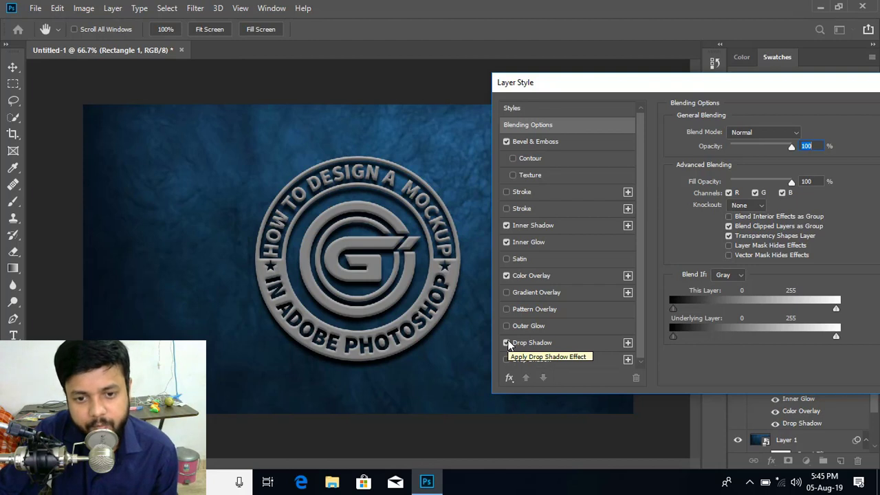
click(627, 343)
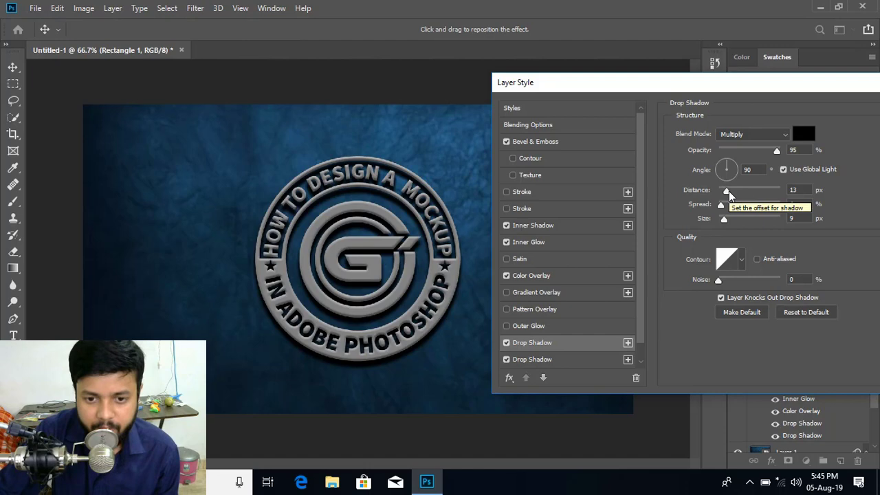
drag(799, 79, 684, 90)
click(788, 114)
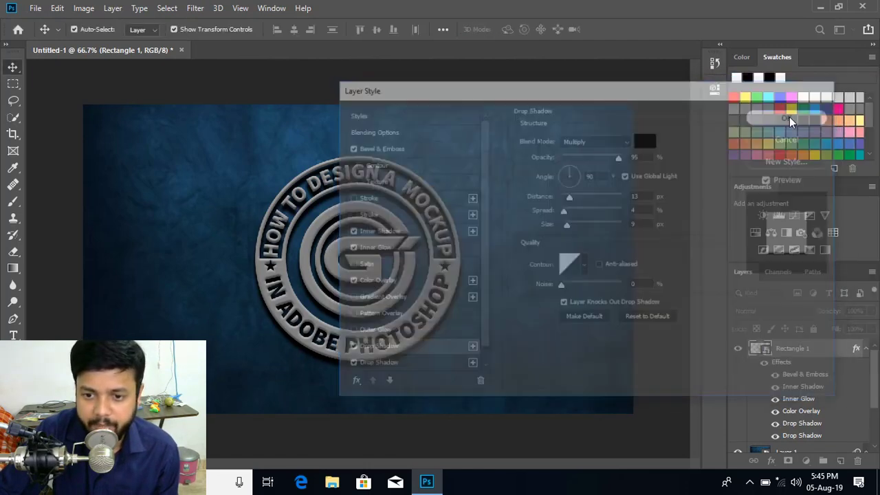
click(660, 94)
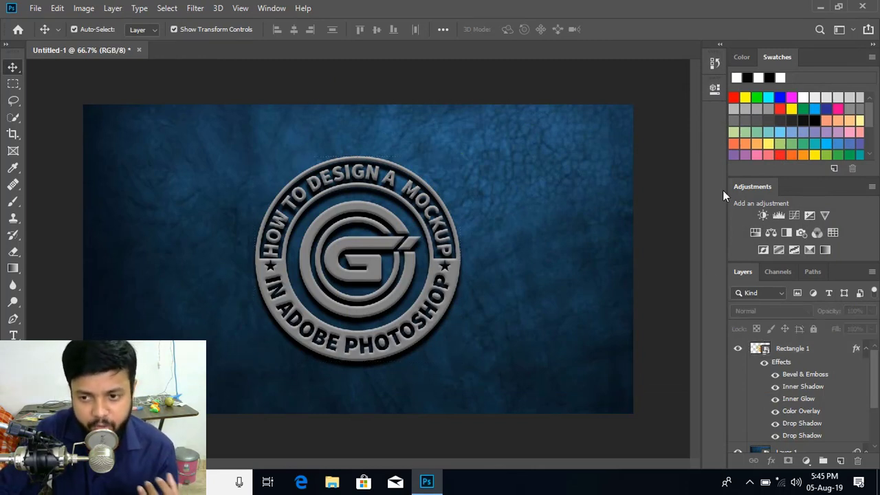
Put the Rectangle 1 logo layer into a new Group 1.
click(798, 351)
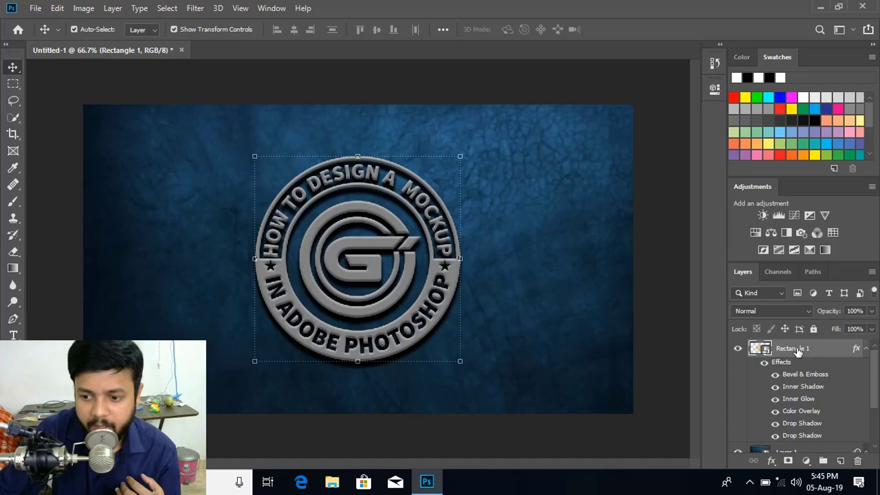
drag(797, 352, 824, 463)
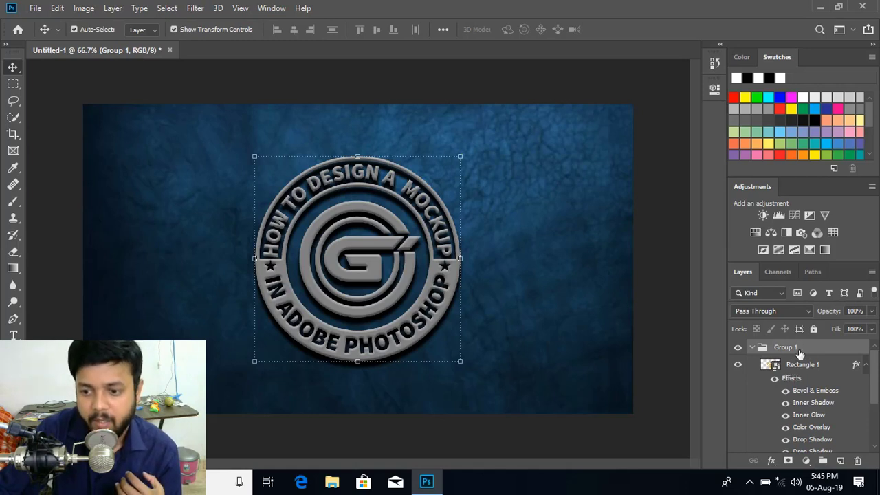
click(803, 360)
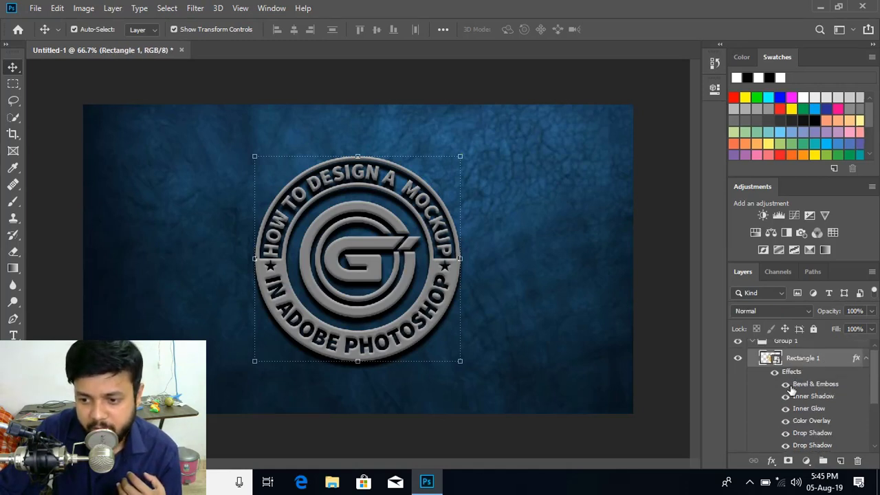
click(801, 348)
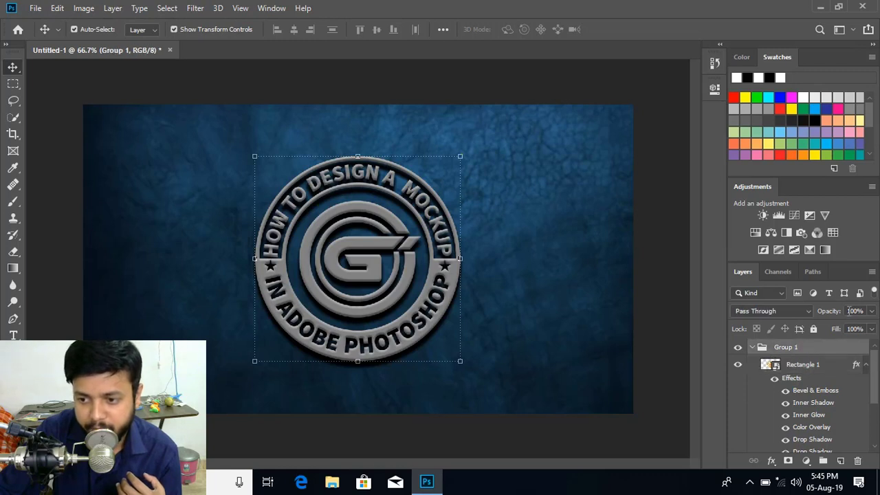
Add a Curves 1 adjustment inside Group 1 with the curve pulled down to darken midtones.
click(795, 216)
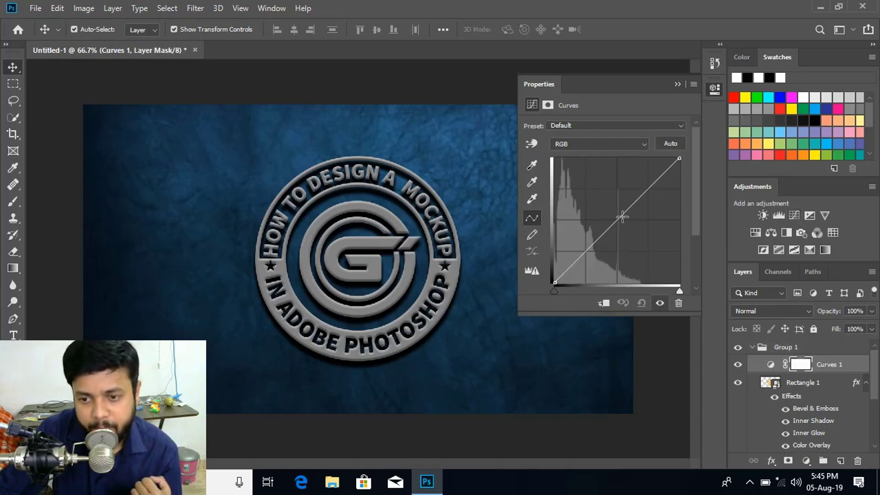
mouse_move(622, 216)
mouse_down()
mouse_move(631, 222)
mouse_move(624, 229)
mouse_up()
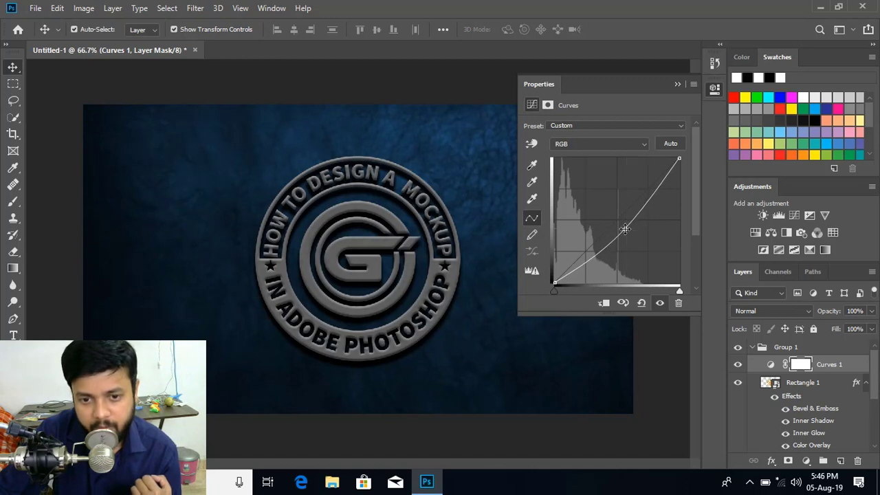
click(677, 84)
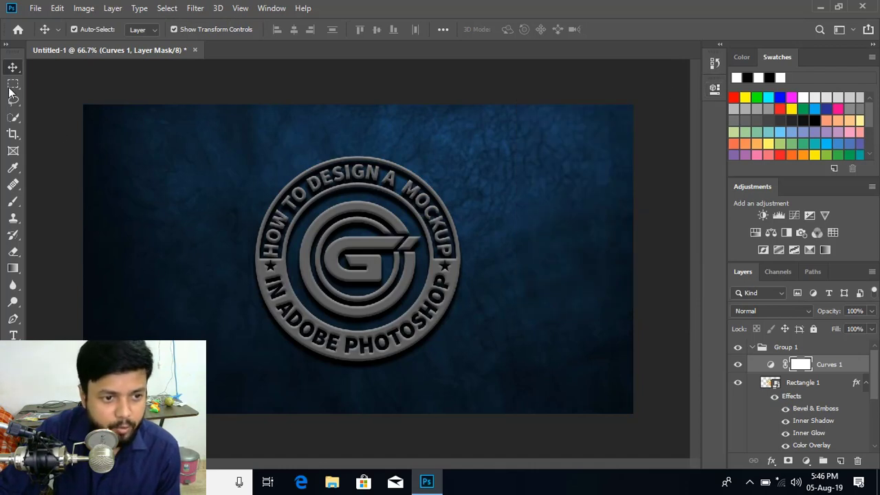
Paint black with a 136 px brush on the Curves 1 mask around the logo.
click(13, 200)
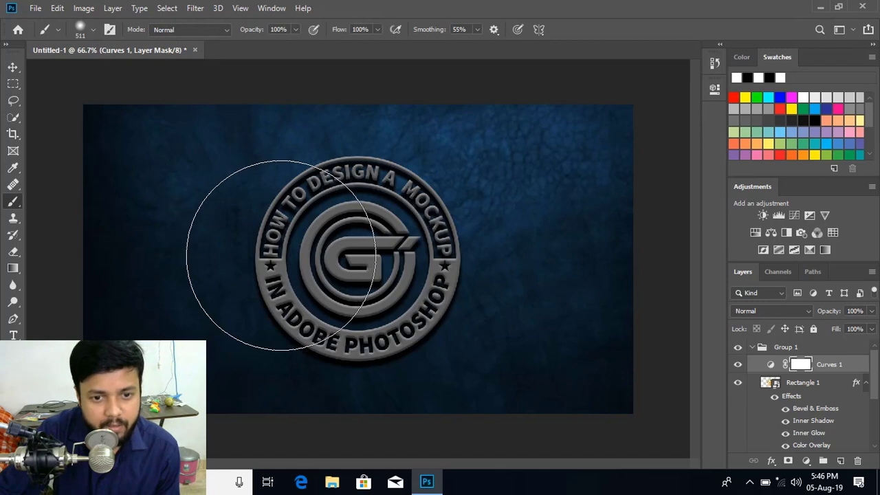
click(92, 29)
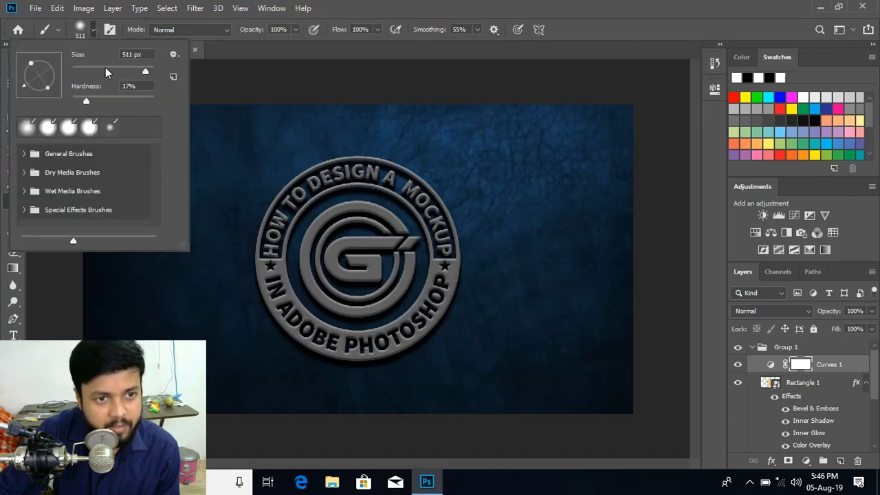
click(120, 68)
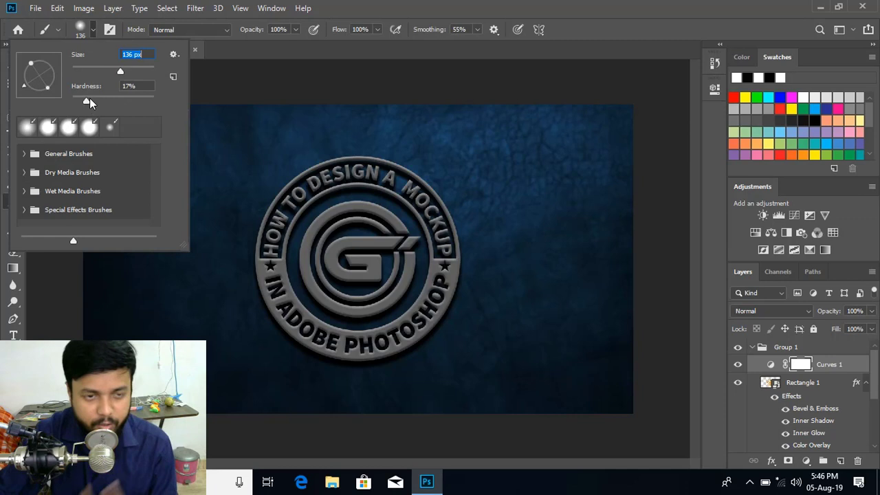
click(341, 208)
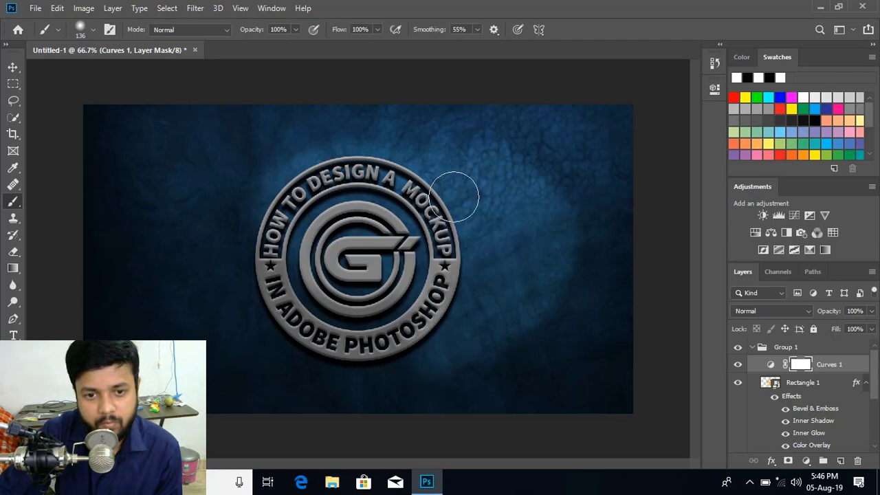
mouse_move(234, 242)
mouse_down()
mouse_move(233, 269)
mouse_move(250, 163)
mouse_up()
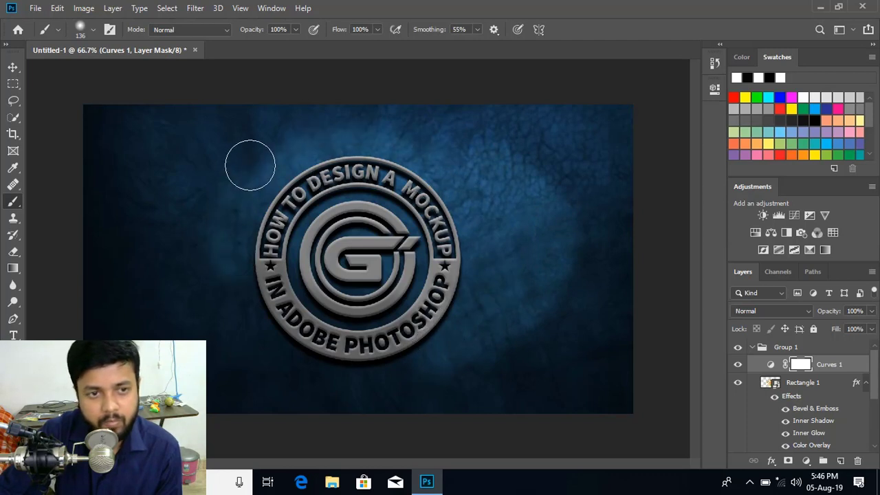
Make the brush much softer, undo the last stroke and reduce the brush size.
click(92, 30)
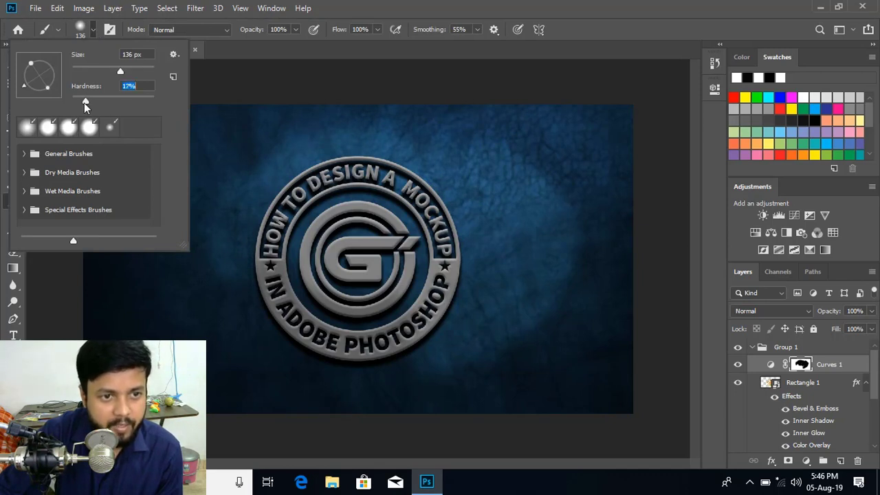
drag(85, 105, 77, 103)
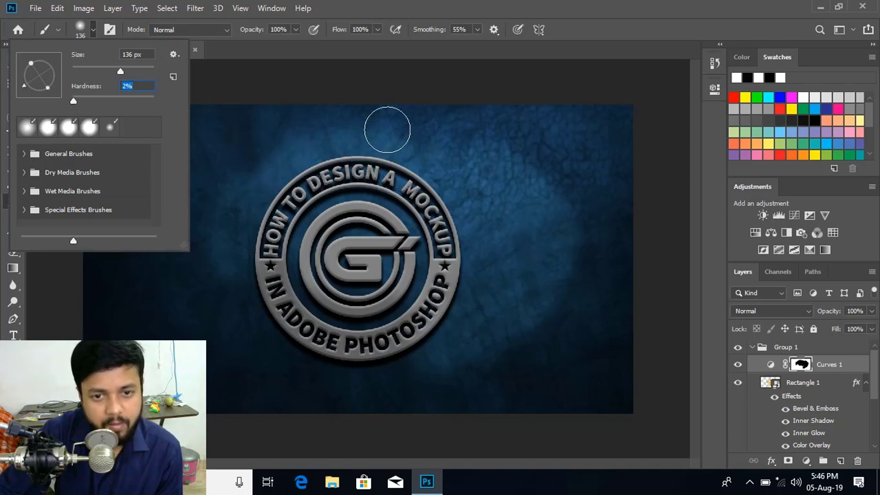
key(Return)
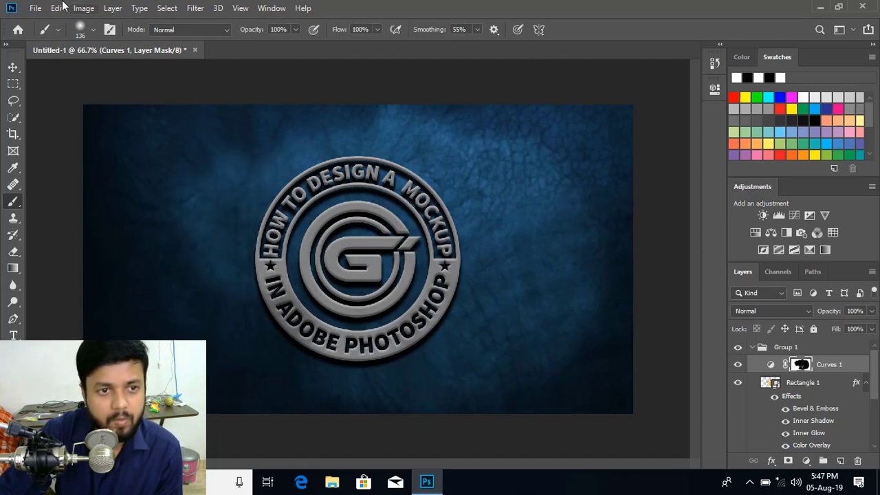
key(ctrl+z)
key(bracketleft)
key(bracketleft)
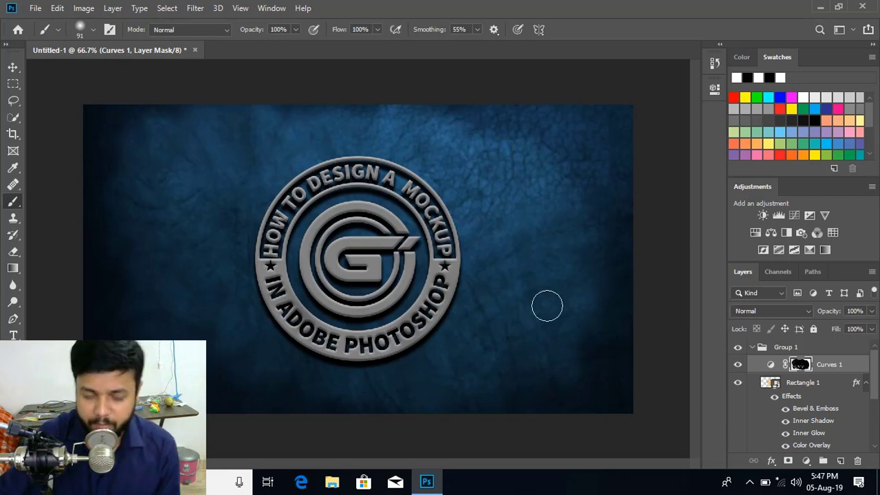
With the Move tool, select Rectangle 1 and open its smart object contents in Rectangle 1.psb.
click(13, 66)
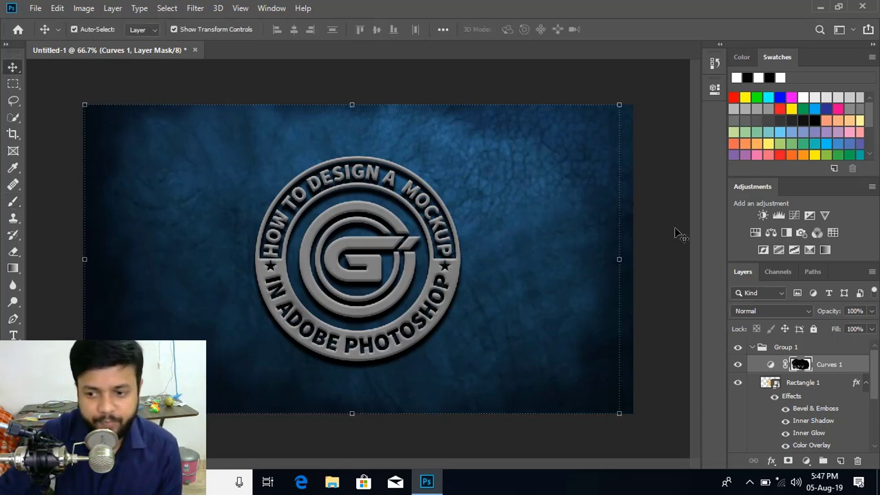
click(655, 279)
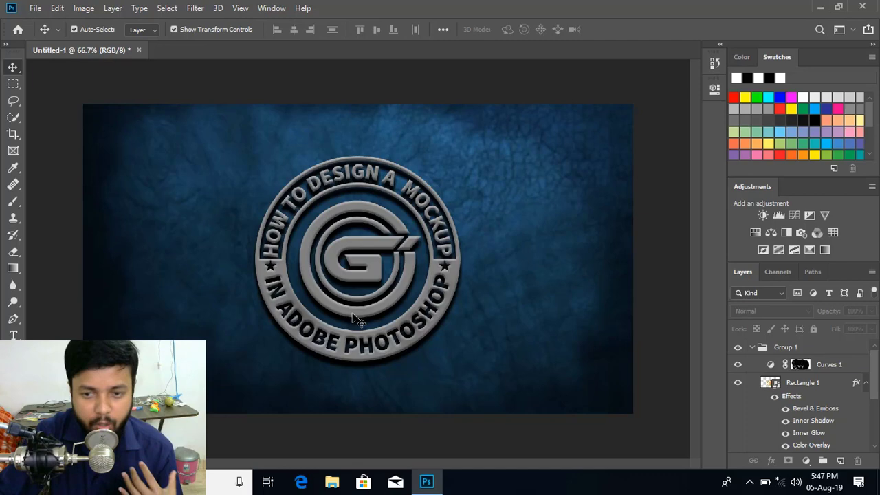
click(768, 383)
scroll(768, 383, down, 1)
double_click(766, 358)
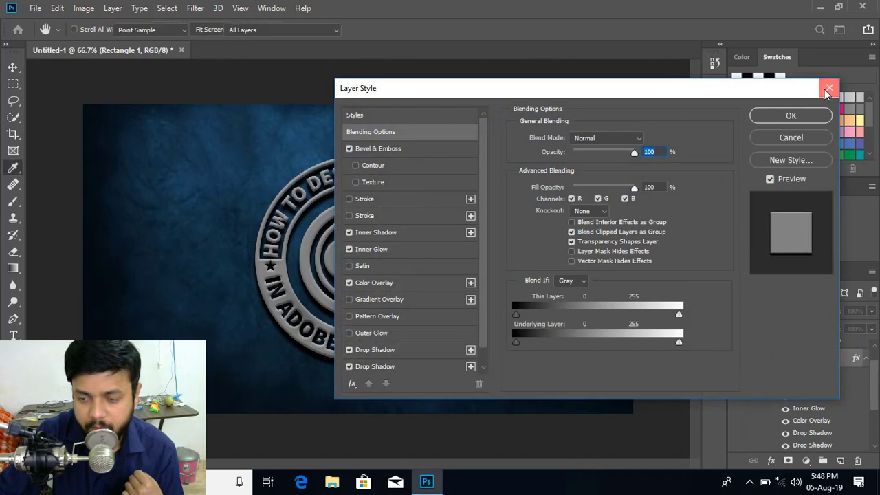
click(829, 88)
double_click(768, 358)
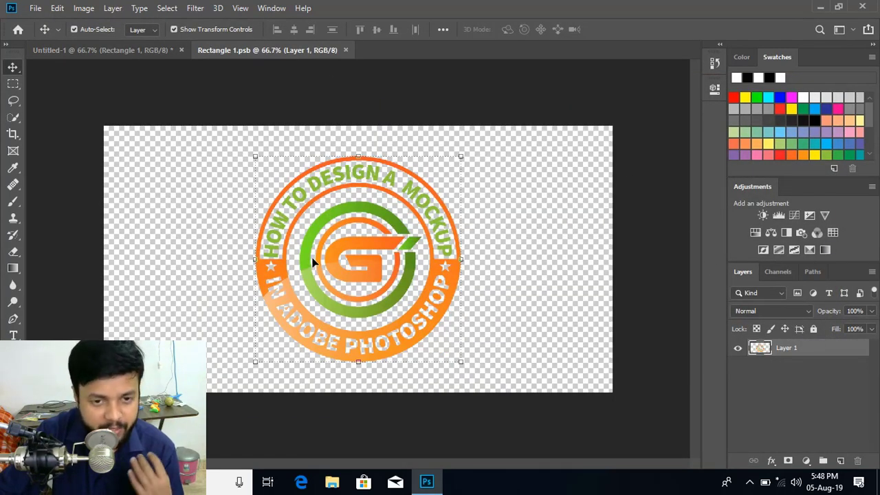
Open Pos-Logo.png and place it into Rectangle 1.psb, nudged slightly right.
click(34, 8)
click(50, 35)
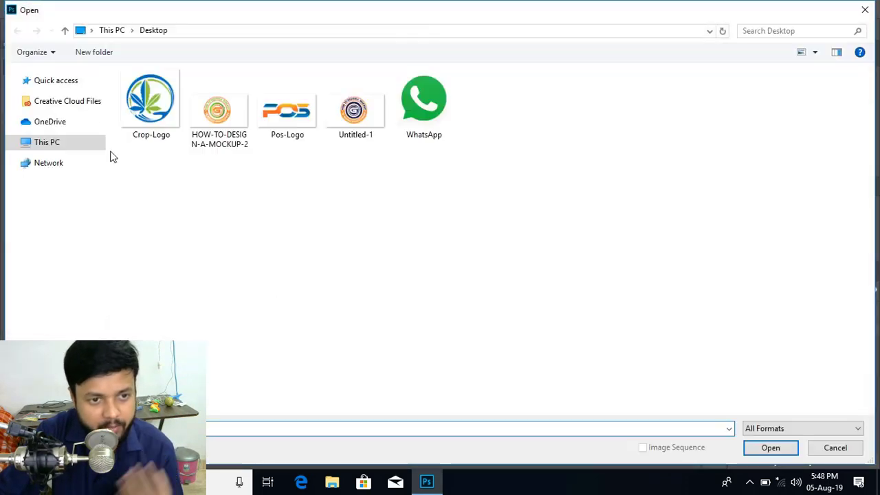
double_click(286, 113)
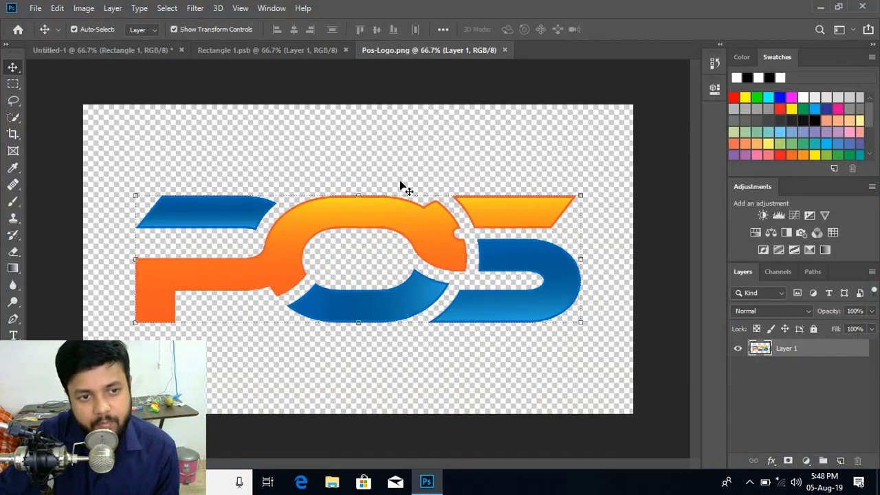
drag(359, 220, 345, 163)
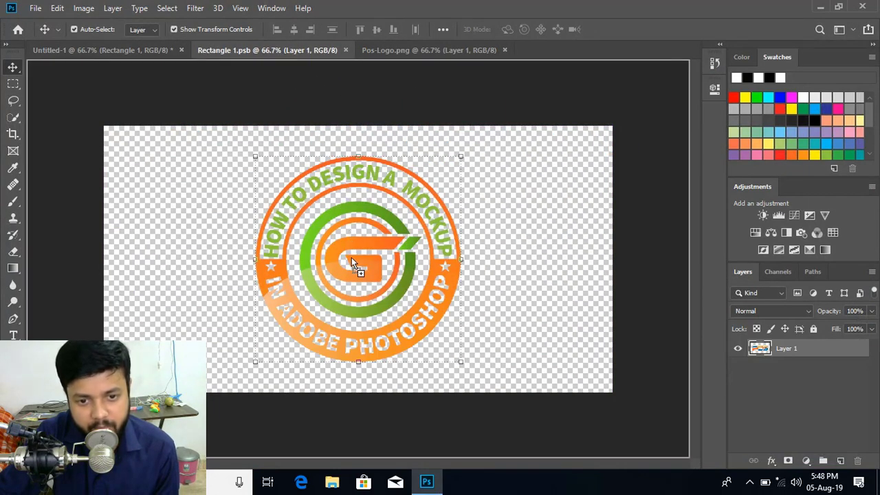
drag(351, 257, 351, 257)
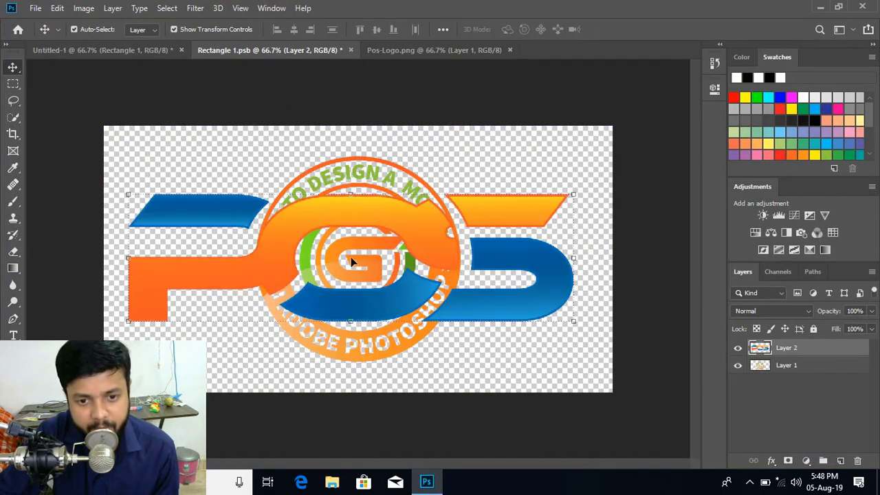
drag(548, 259, 555, 261)
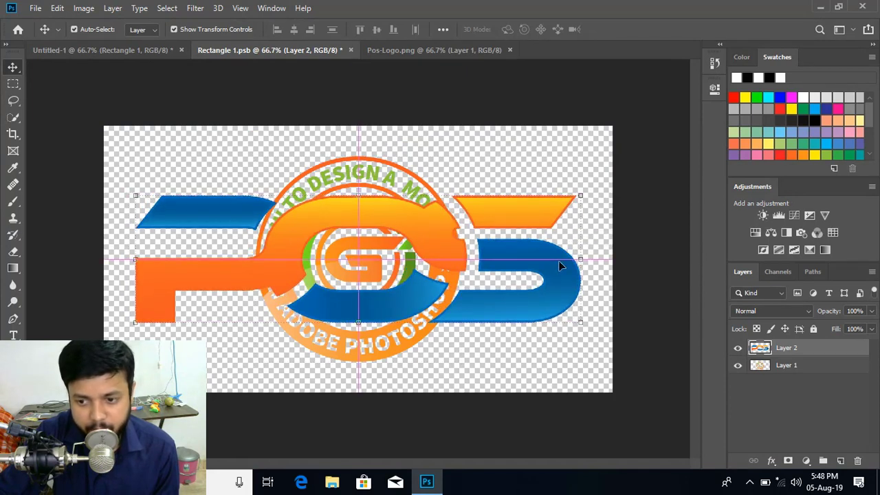
Hide the old round logo Layer 1, then save and close the smart object.
click(738, 367)
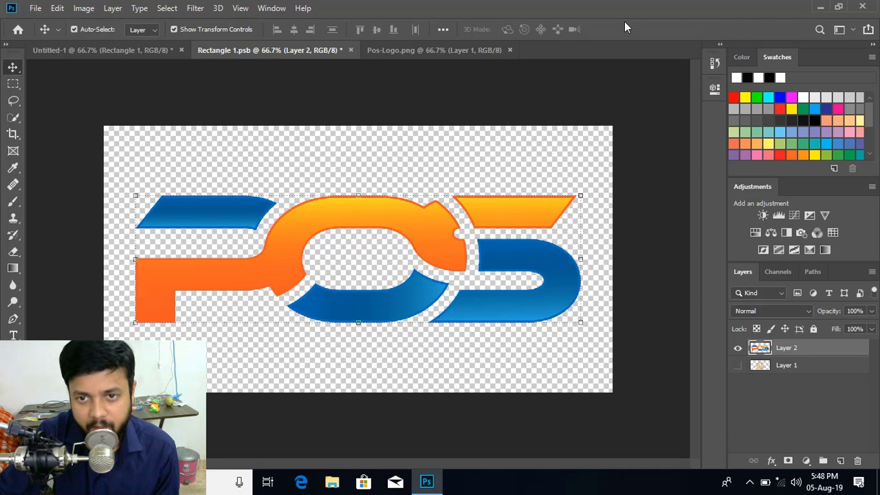
click(351, 50)
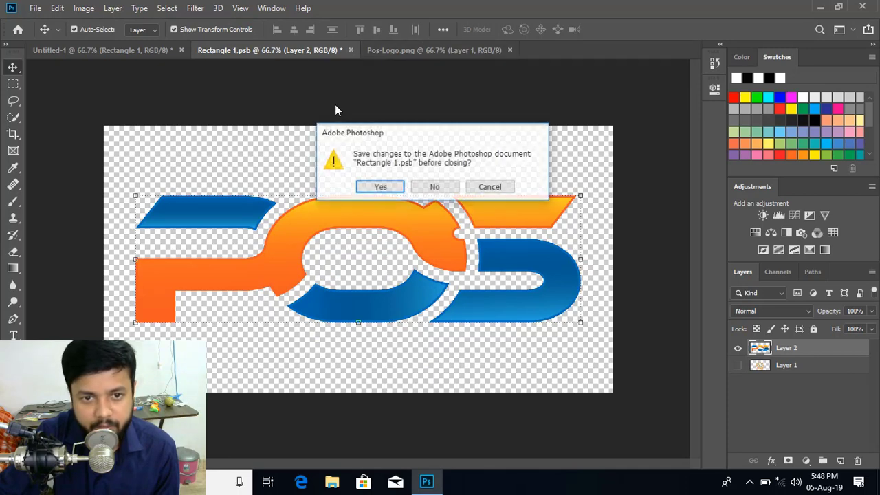
click(368, 187)
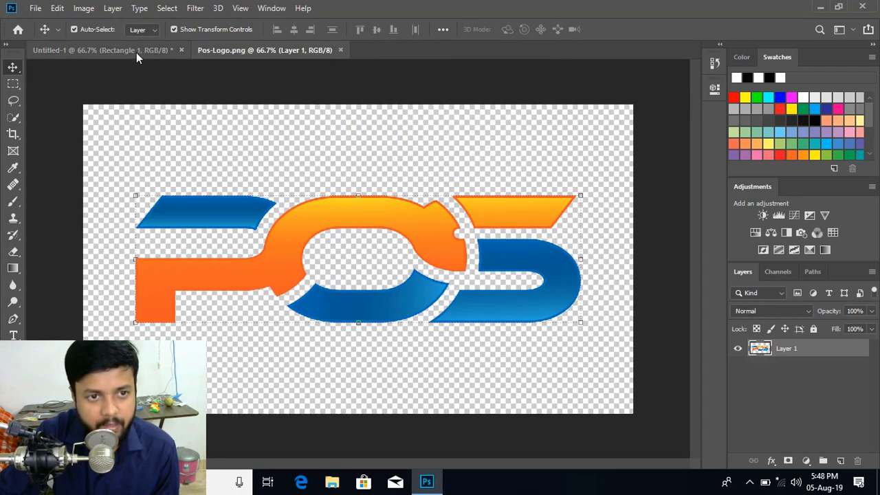
Return to Untitled-1 and deselect Rectangle 1 to view the grey embossed POS logo.
click(136, 52)
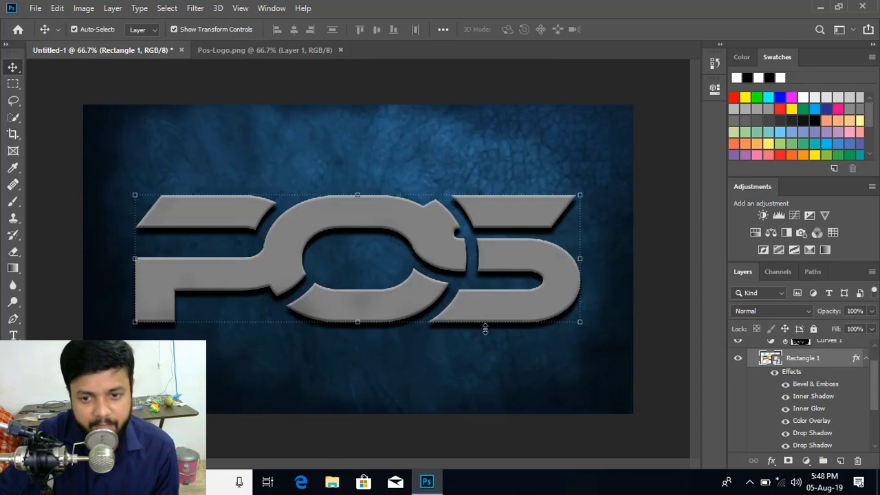
click(674, 209)
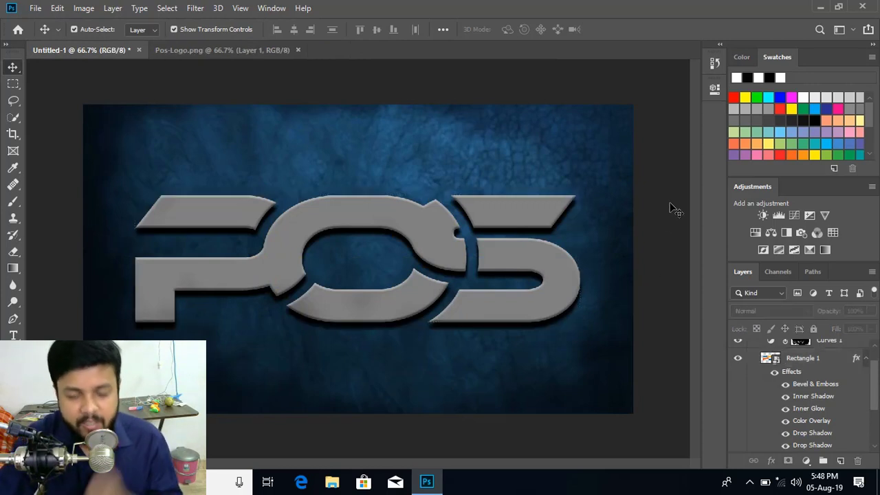